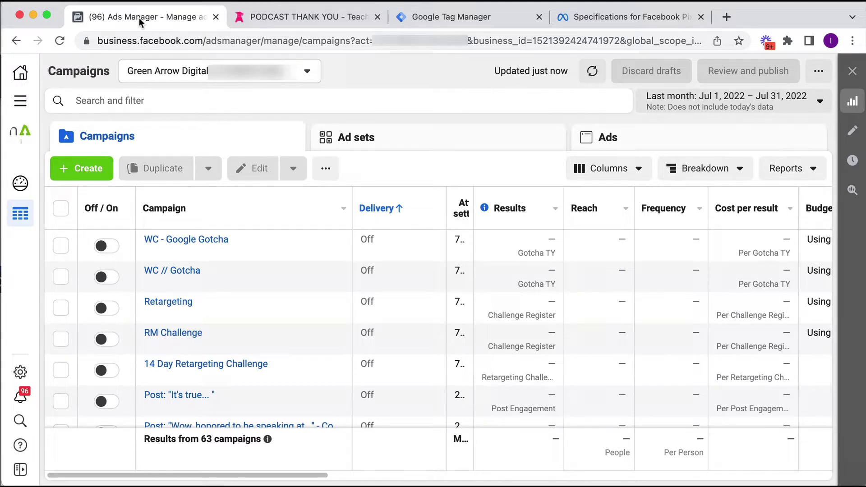
Inspect the podcast thank-you page's URL path in its browser tab, then go back to Ads Manager
left_click(284, 23)
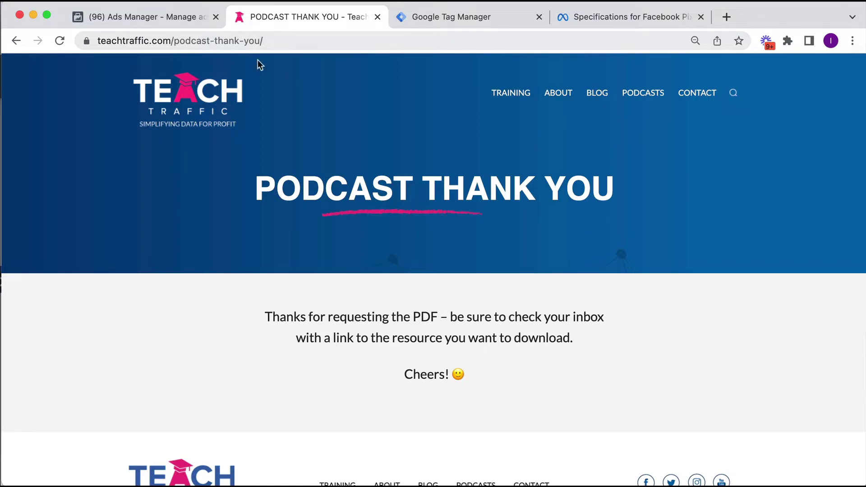
left_click_drag(173, 41, 294, 43)
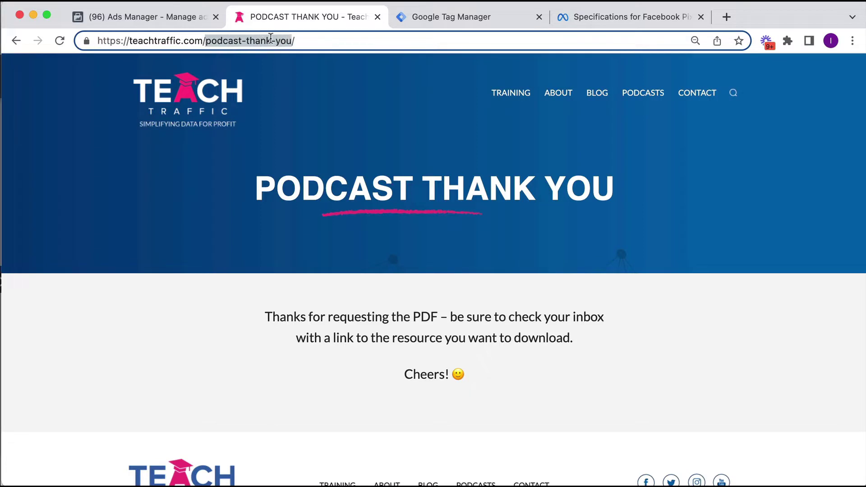
left_click(315, 45)
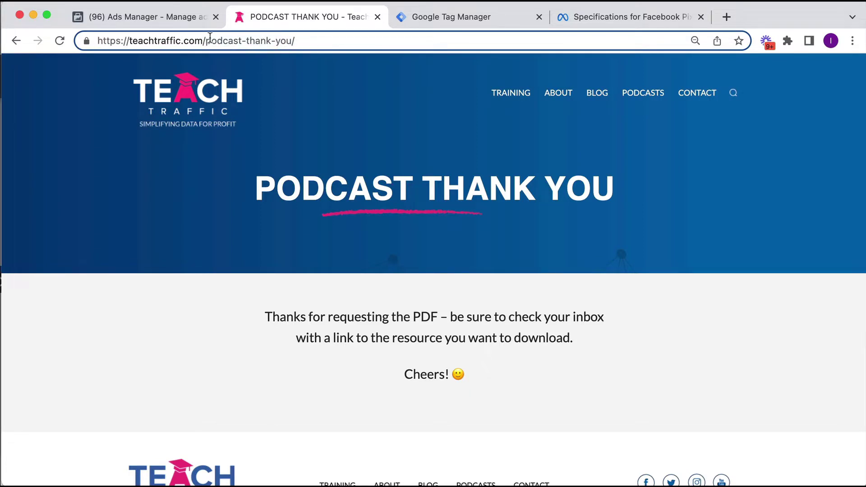
type("/")
left_click(161, 14)
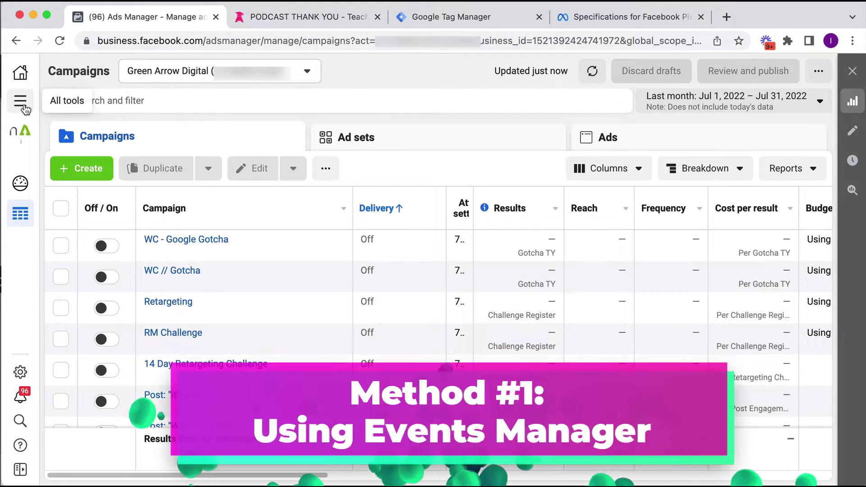
Go to Events Manager's data sources for the Green Arrow Digital Pixel and on to Custom Conversions
left_click(23, 108)
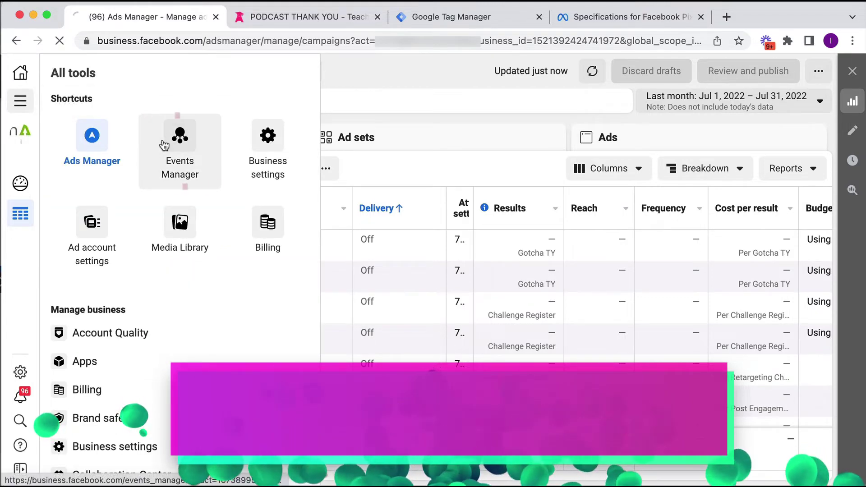
left_click(167, 145)
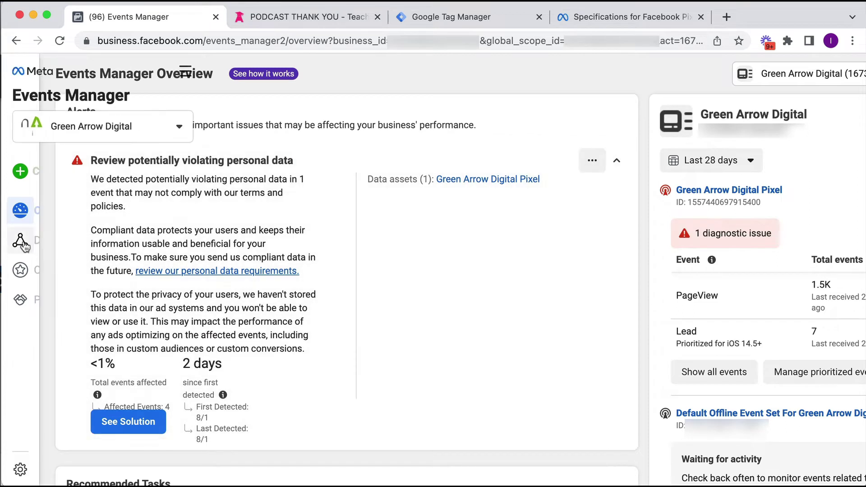
left_click(21, 242)
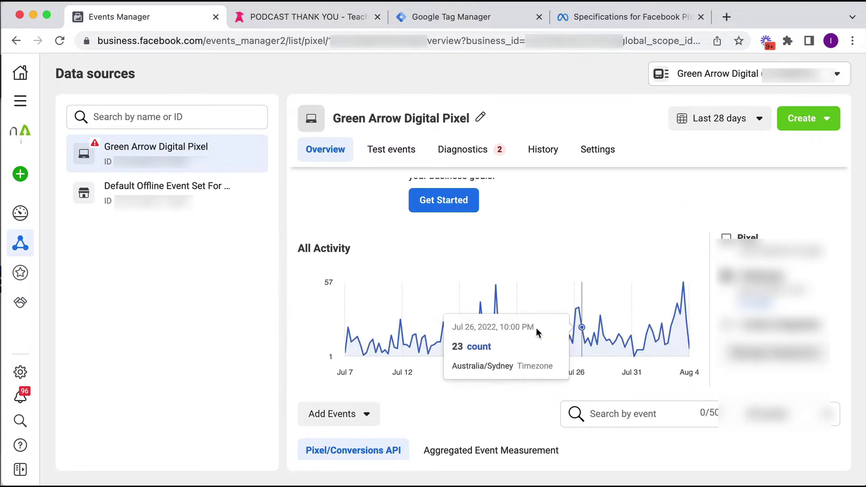
scroll(464, 316, "up", 2)
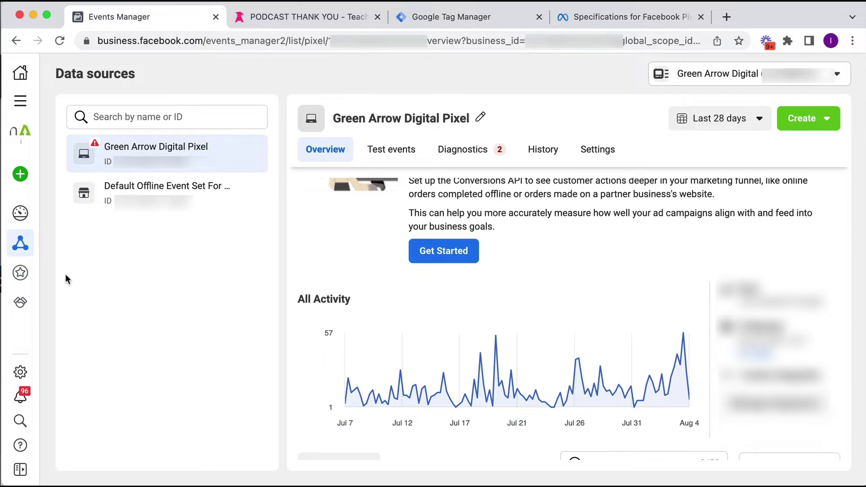
left_click(20, 273)
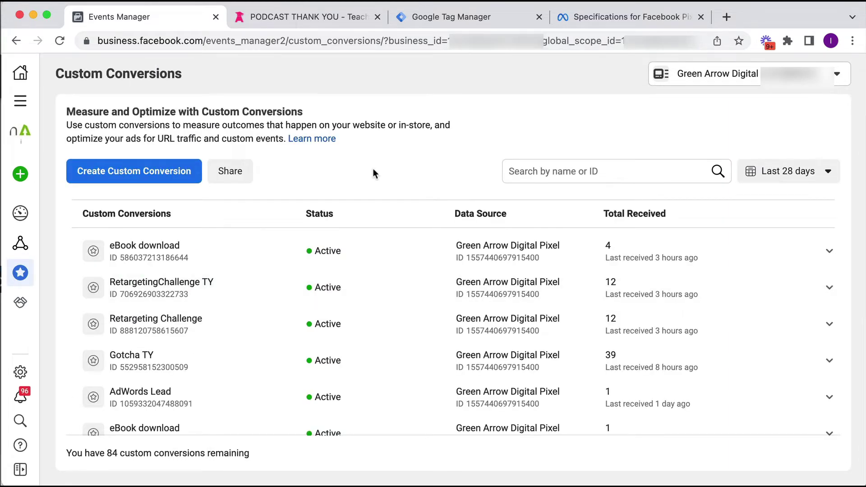
Create a new custom conversion and name it 'Podcast PDF Download'
left_click(148, 173)
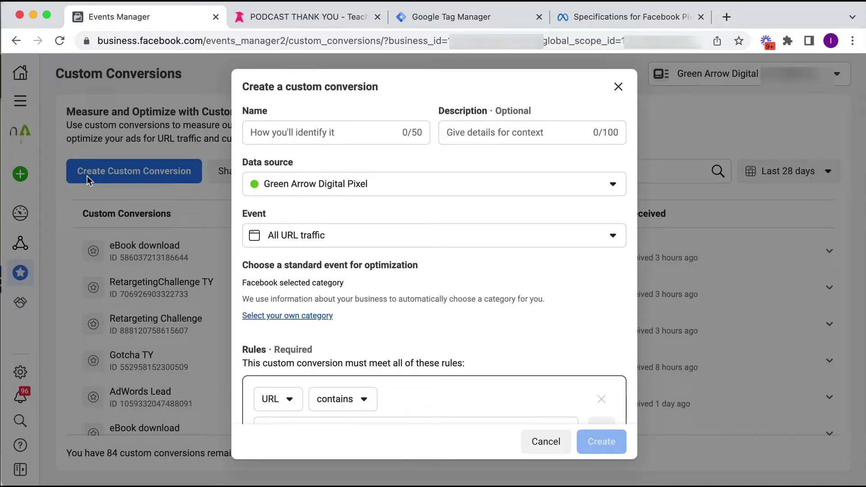
left_click(285, 136)
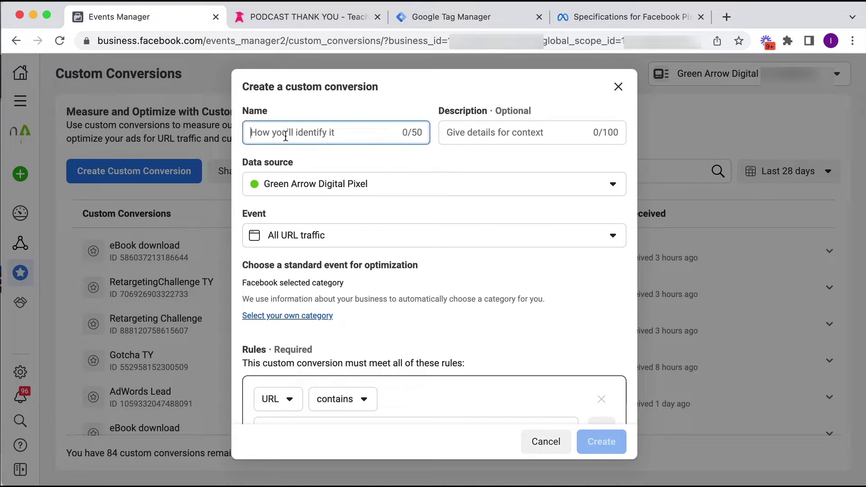
type("Podcas")
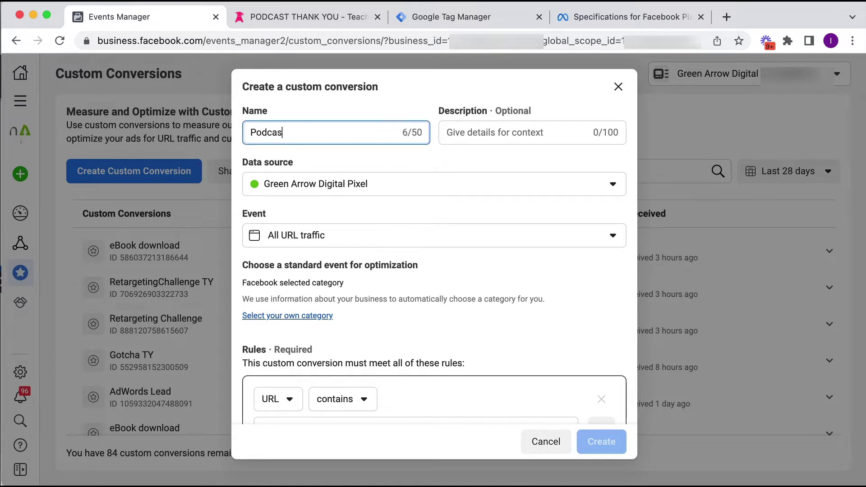
type("t PDF Download")
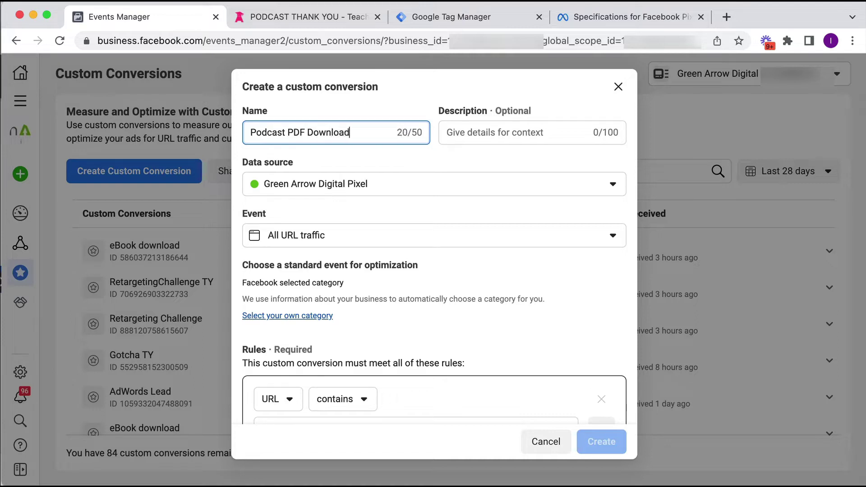
Copy the podcast thank-you page URL from its tab for the conversion's URL rule
left_click(294, 18)
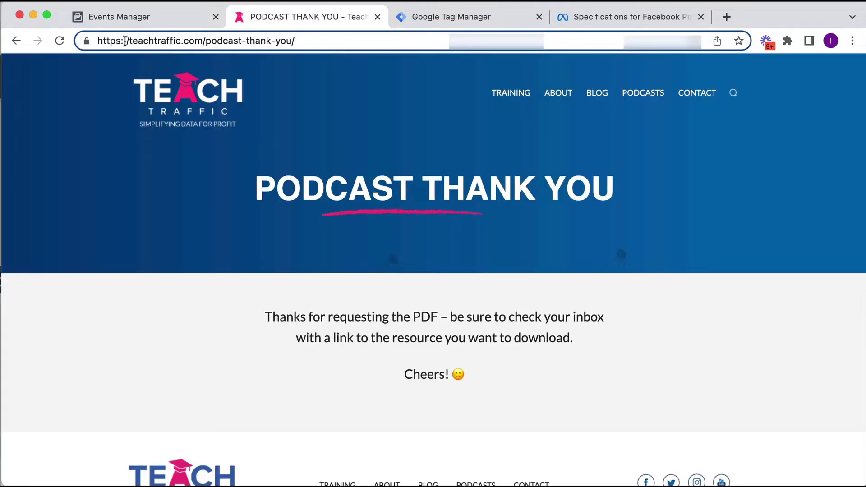
left_click_drag(129, 42, 293, 44)
key("ctrl+c")
left_click(180, 20)
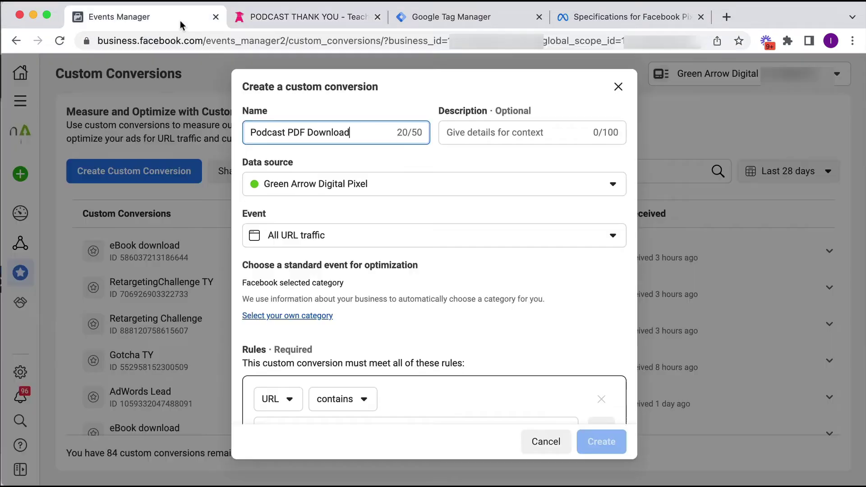
scroll(342, 230, "down", 3)
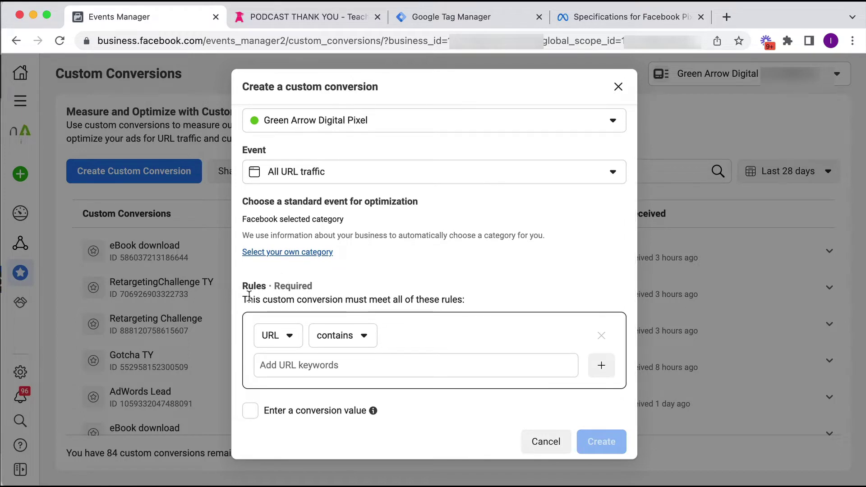
left_click_drag(248, 299, 403, 298)
left_click(403, 298)
Paste teachtraffic.com/podcast-thank-you as a URL 'contains' keyword and create the conversion
left_click(273, 366)
key("ctrl+v")
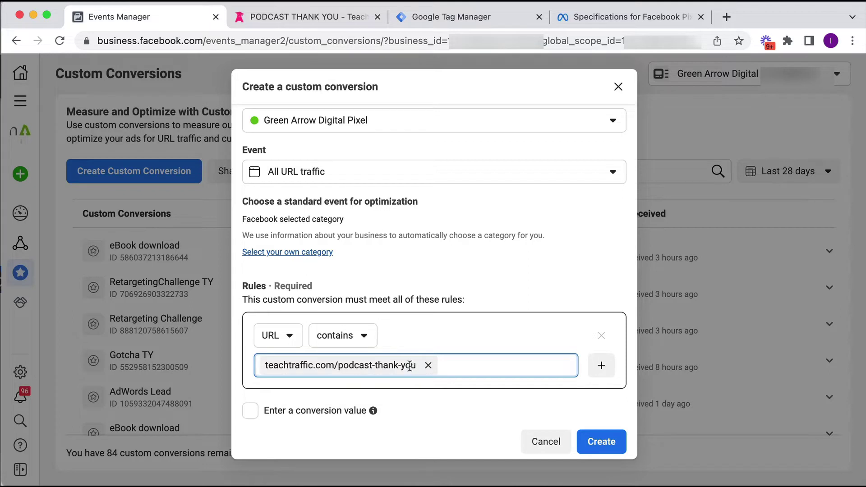
left_click(319, 336)
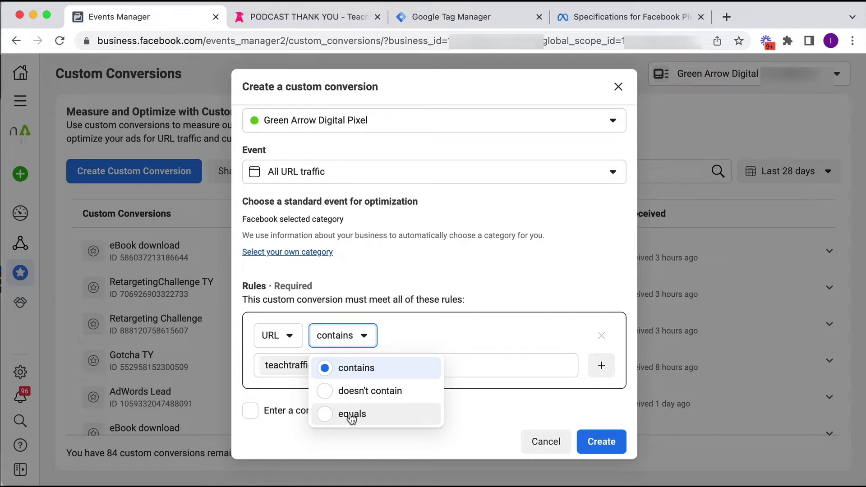
left_click(419, 346)
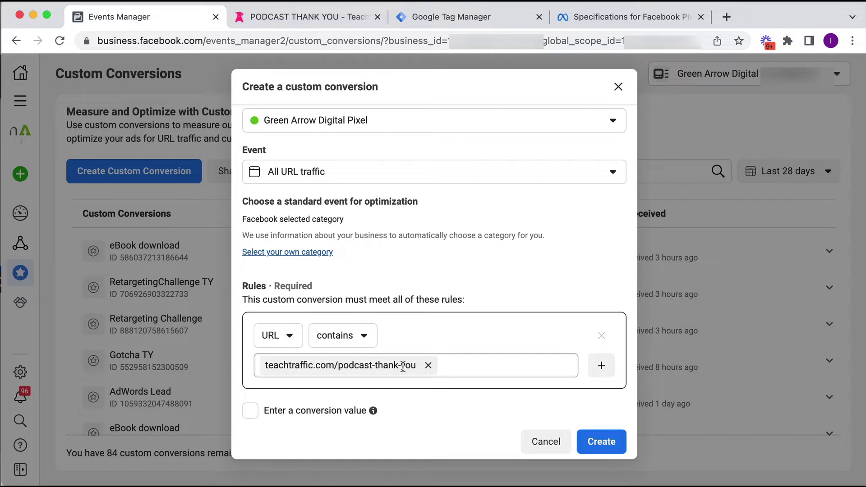
left_click(334, 339)
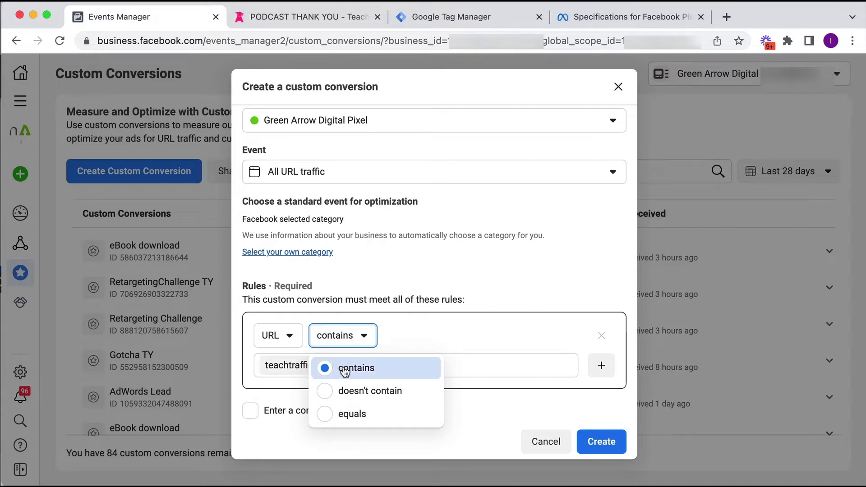
left_click(401, 337)
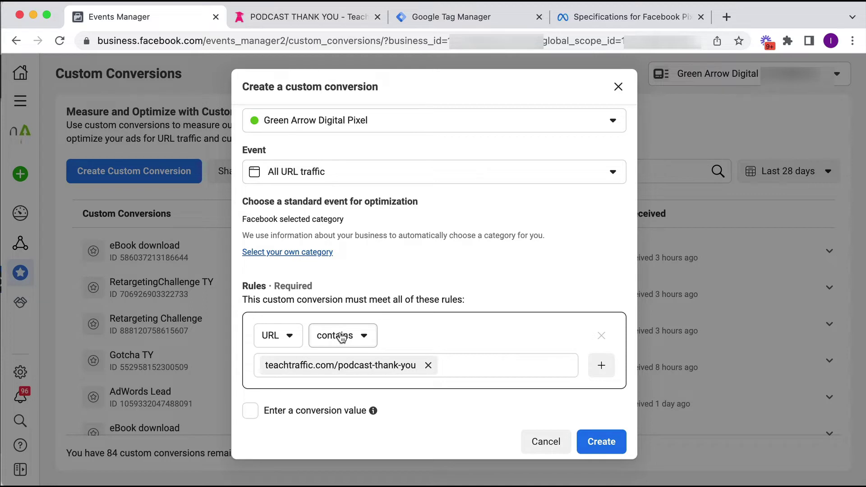
left_click(602, 443)
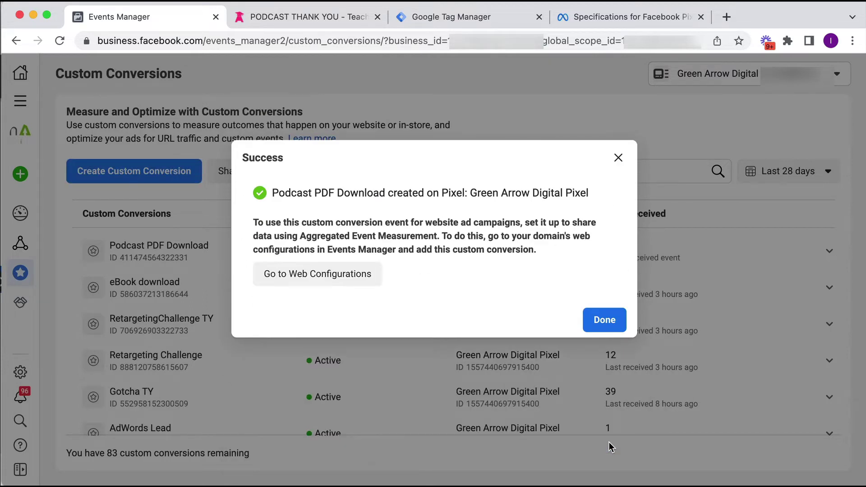
Dismiss the success notice, reload the podcast thank-you page, and refresh the Custom Conversions list
left_click(605, 321)
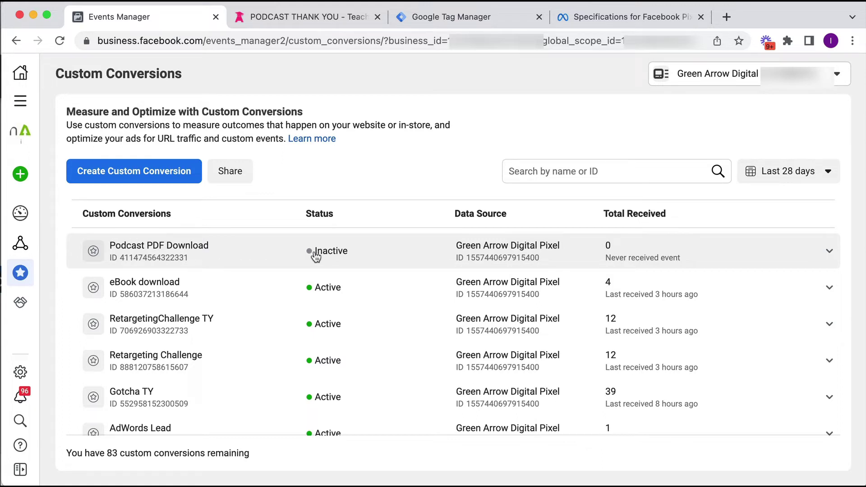
left_click(284, 18)
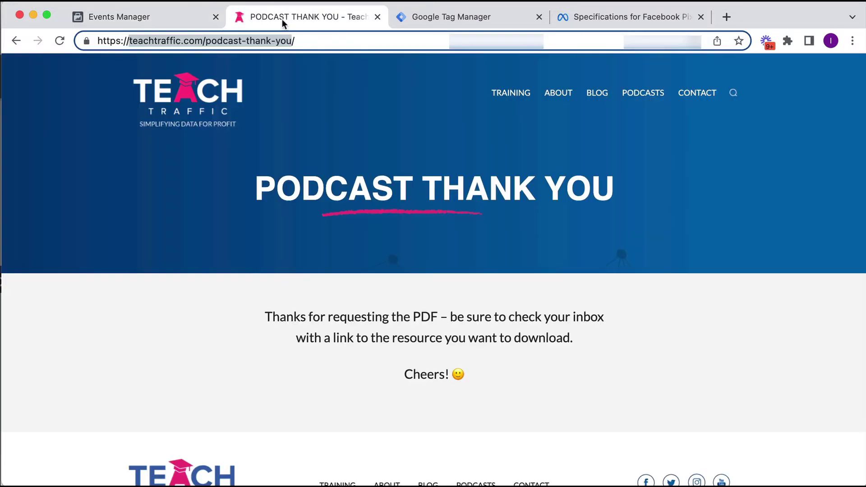
left_click(294, 62)
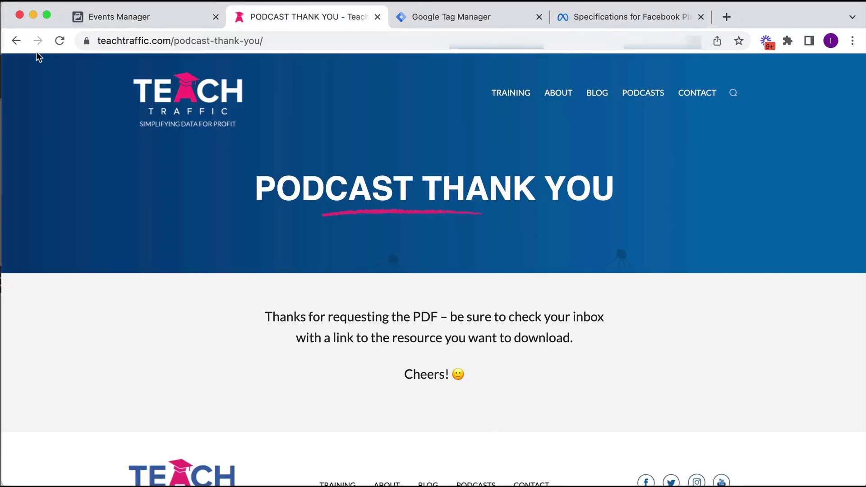
left_click(60, 45)
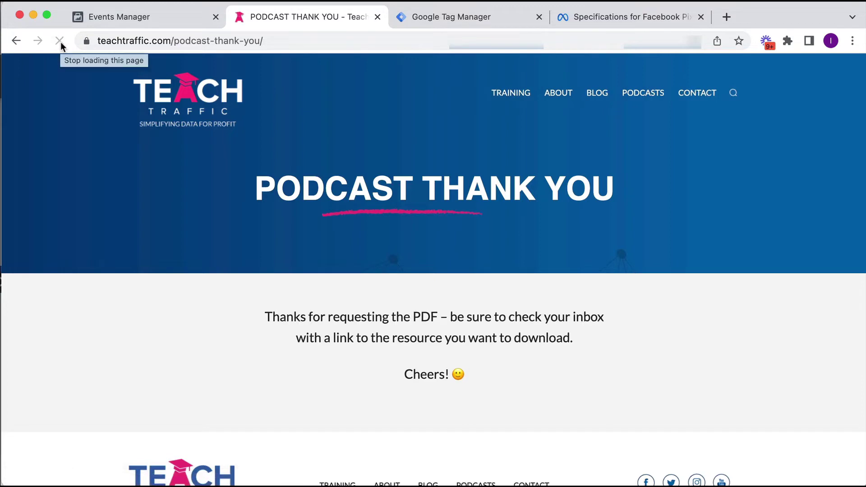
left_click(120, 18)
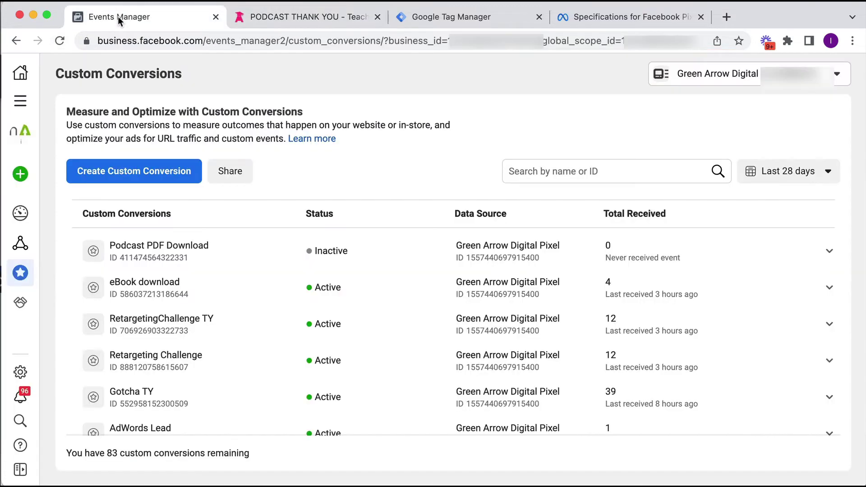
left_click(61, 42)
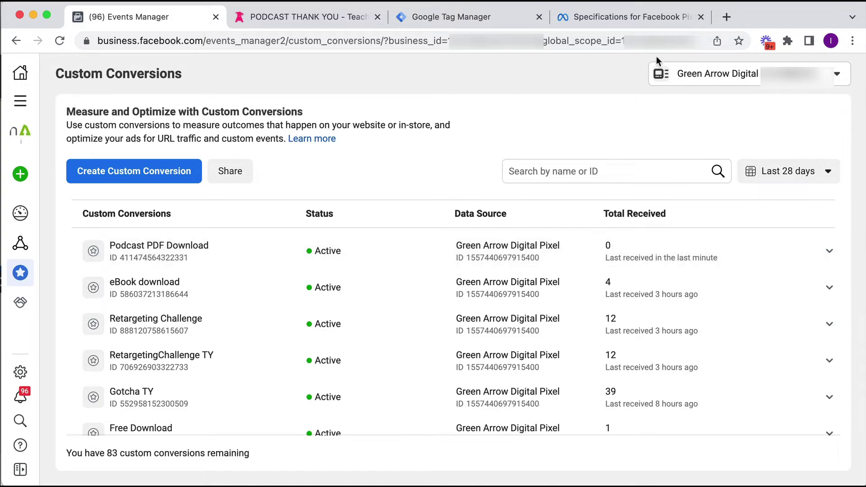
Switch to the Specifications for Facebook Pixel tab showing the Meta Pixel standard events
left_click(636, 19)
Browse the Standard events table, selecting the AddPaymentInfo code as an example
scroll(595, 126, "up", 15)
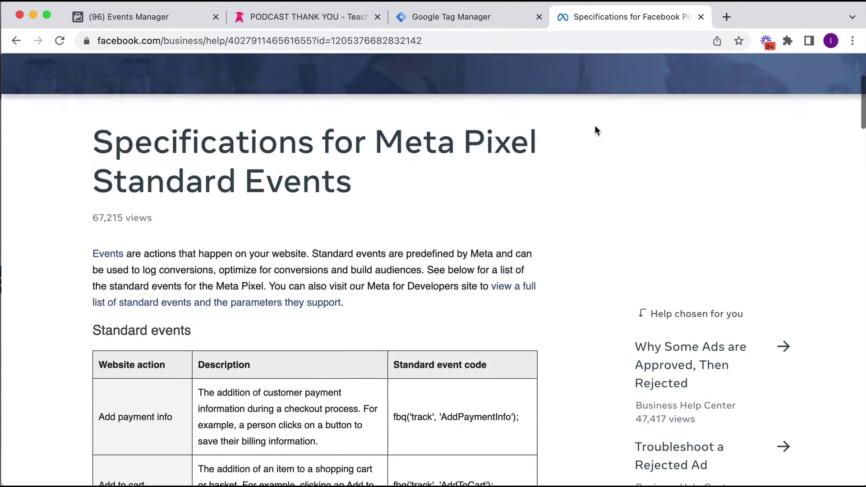
scroll(596, 135, "down", 6)
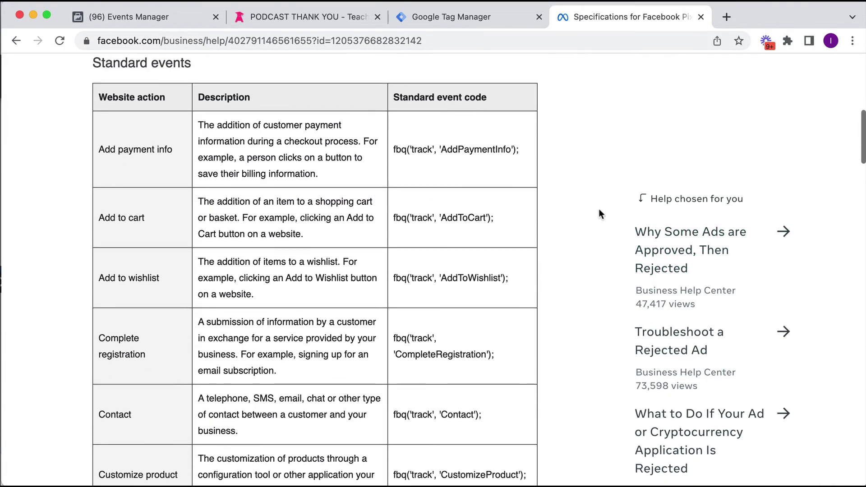
scroll(599, 208, "up", 1)
left_click_drag(90, 92, 194, 94)
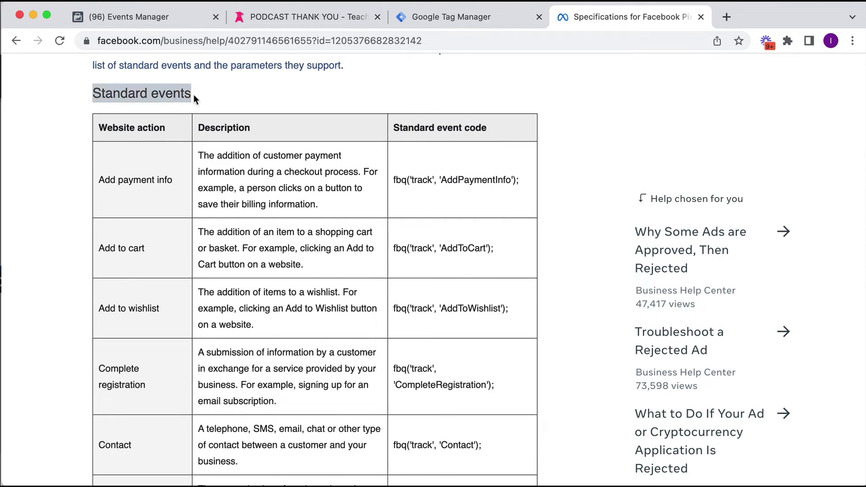
left_click(193, 93)
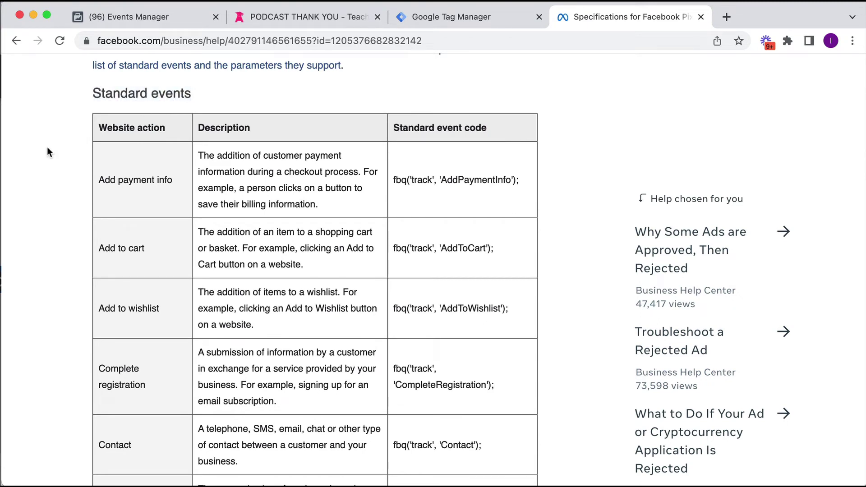
scroll(47, 149, "down", 1)
left_click_drag(109, 146, 159, 147)
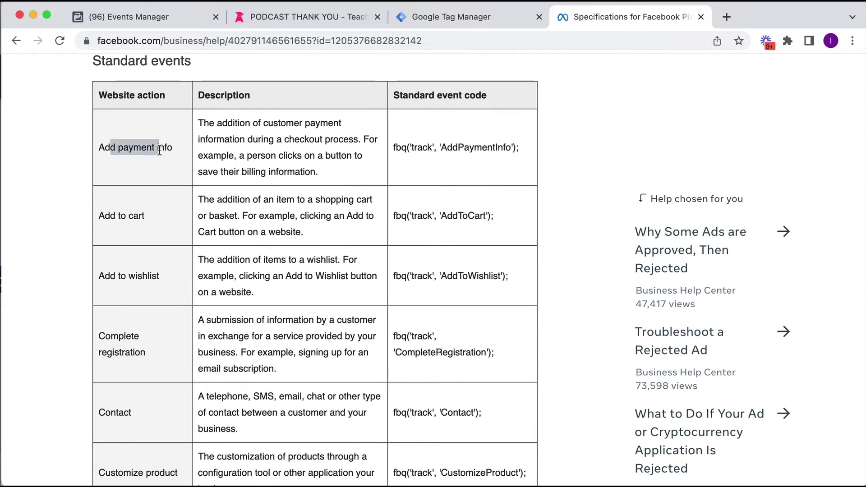
scroll(161, 149, "down", 2)
scroll(388, 163, "up", 2)
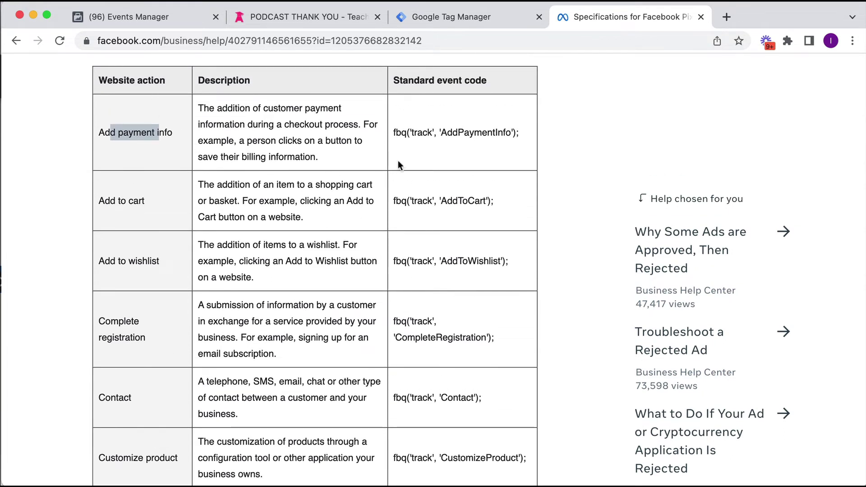
left_click_drag(396, 133, 517, 132)
left_click(495, 137)
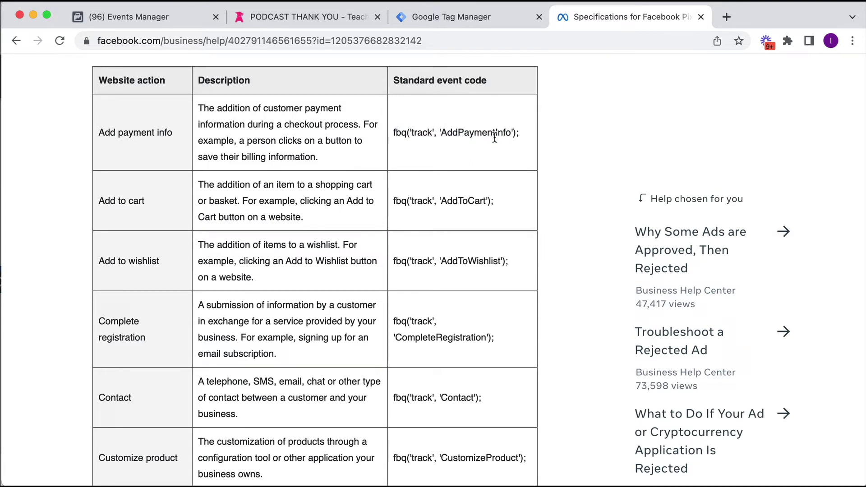
Scroll down to the Lead row and select its code fbq('track', 'Lead');
scroll(477, 214, "down", 2)
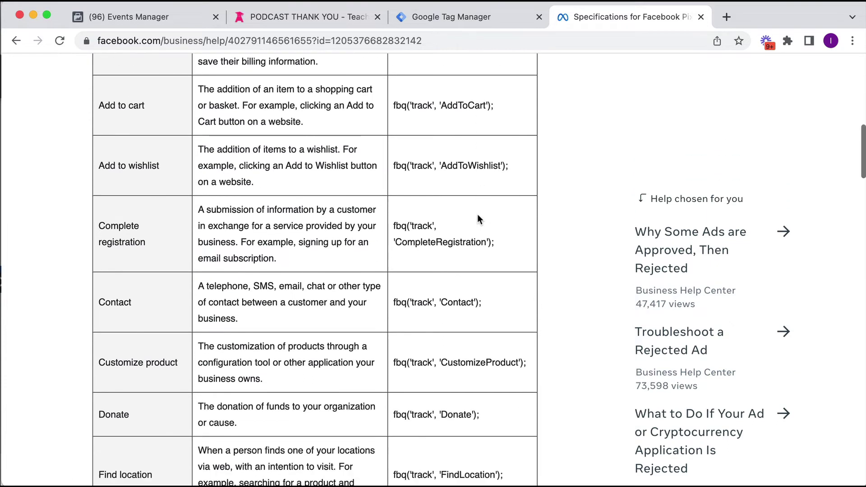
scroll(478, 214, "down", 1)
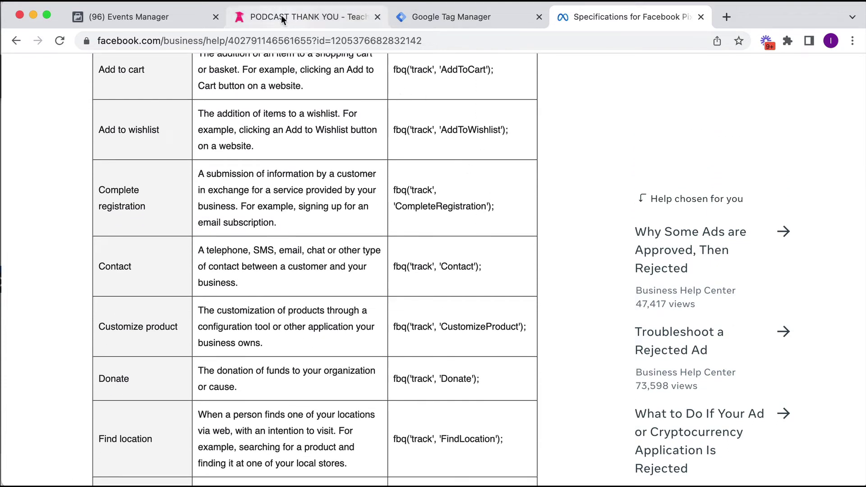
scroll(434, 141, "down", 2)
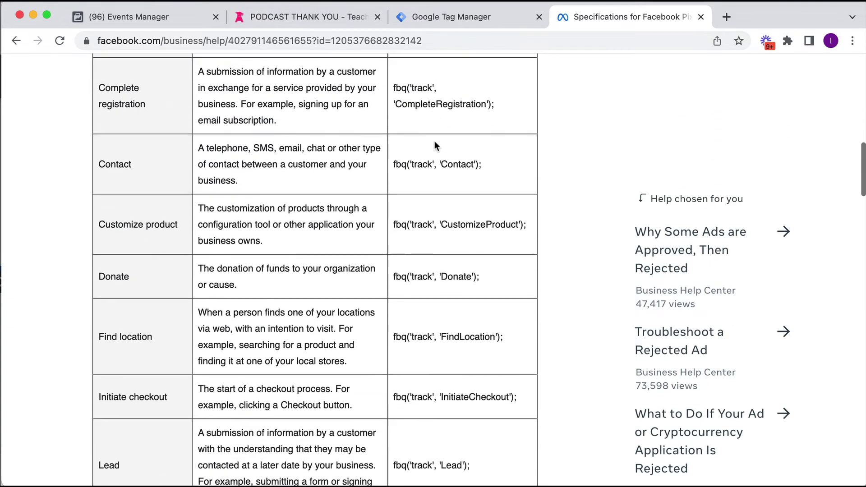
scroll(435, 146, "down", 5)
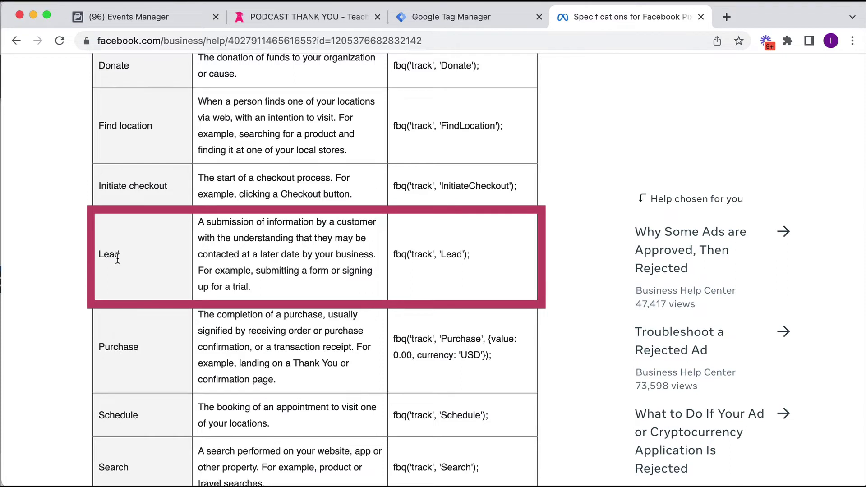
left_click_drag(470, 256, 397, 256)
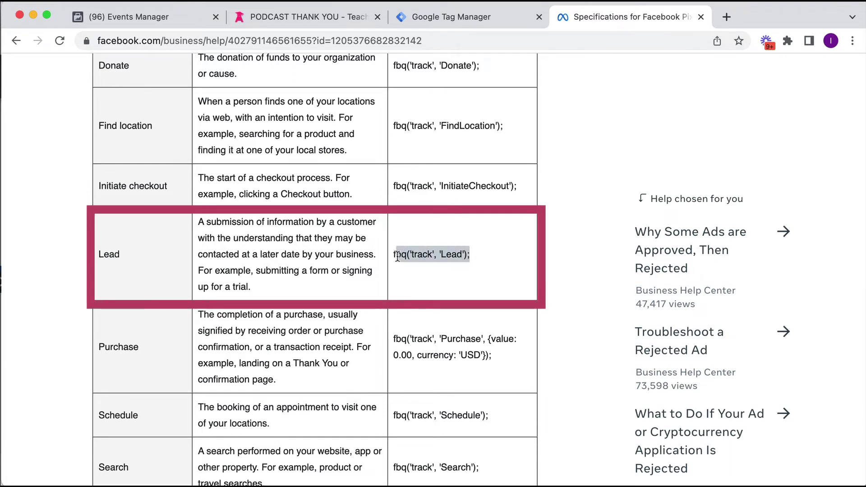
left_click(421, 268)
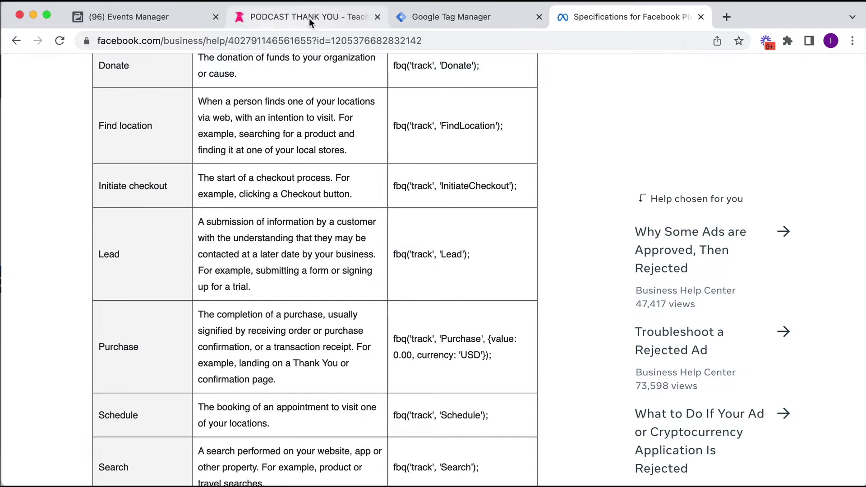
left_click(426, 17)
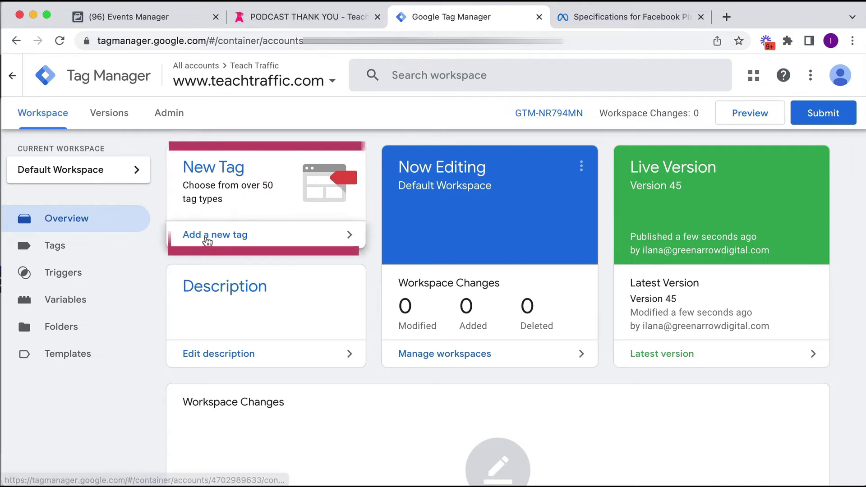
left_click(207, 241)
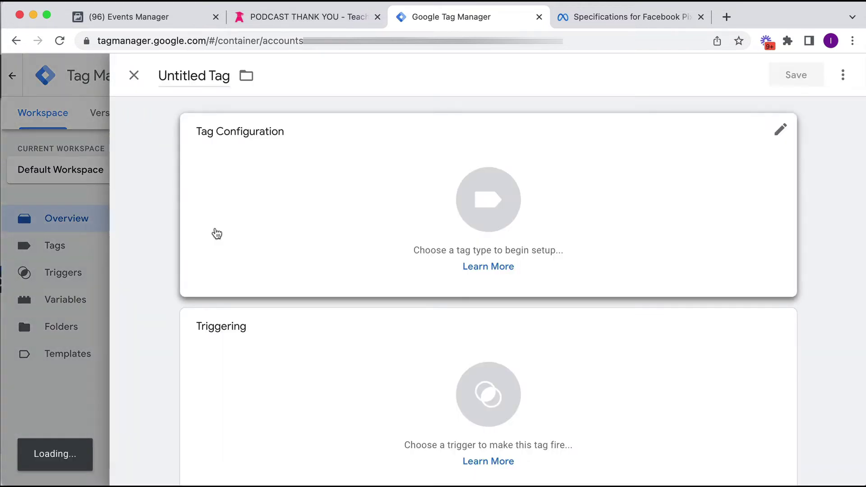
Set the new tag's type to Custom HTML
left_click(403, 236)
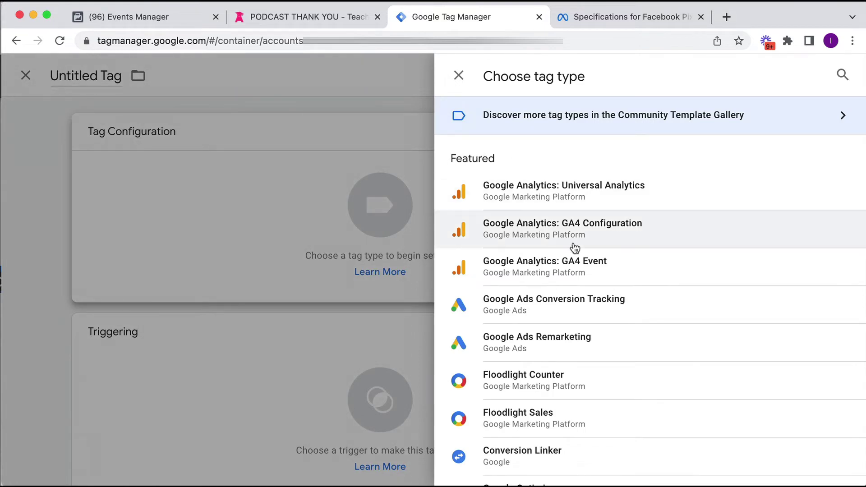
scroll(575, 249, "down", 4)
scroll(575, 248, "down", 5)
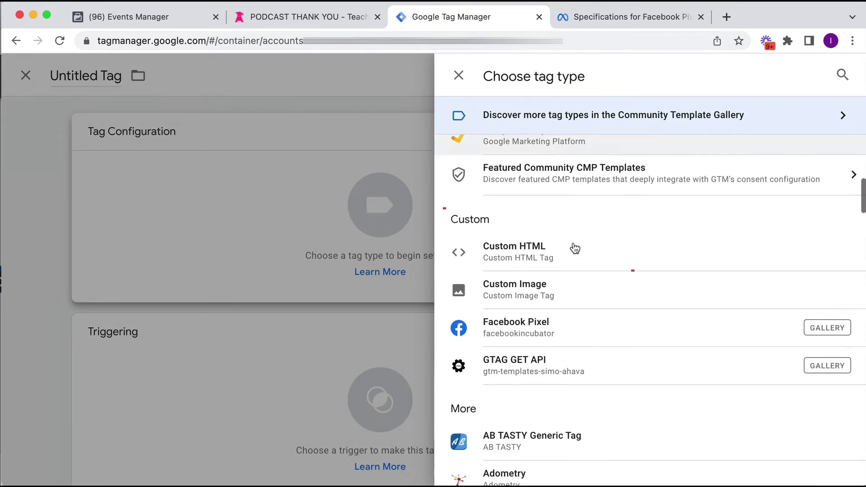
left_click(574, 250)
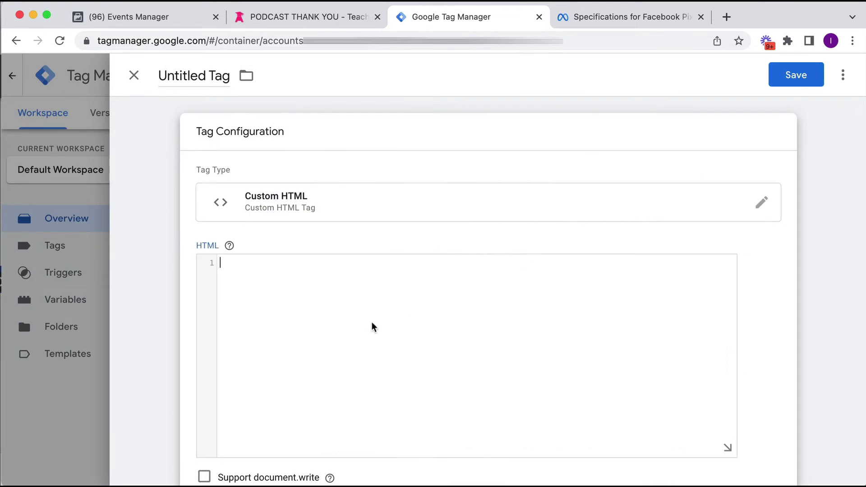
Enter <script> fbq('track', 'Lead'); </script> in the HTML box
left_click(373, 326)
type("<script>")
key("Return")
type("fbq('track', 'Lead');")
key("Return")
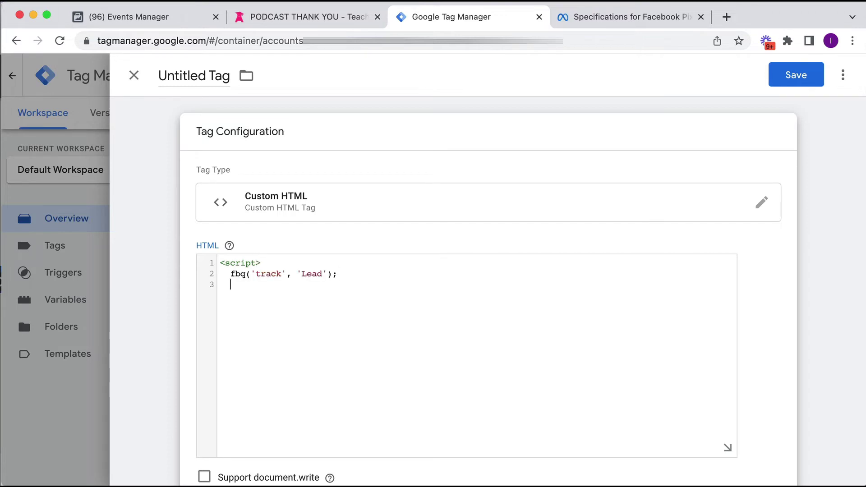
type("</script>")
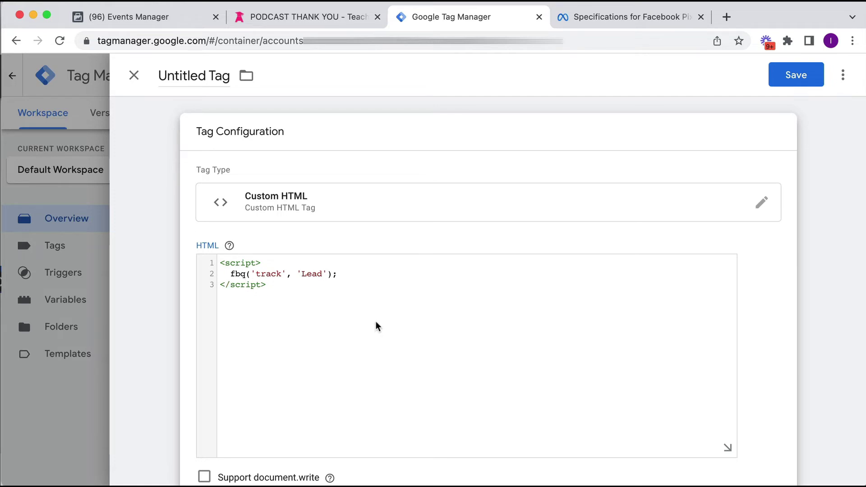
Name the tag 'Podcast Download TY'
left_click(169, 75)
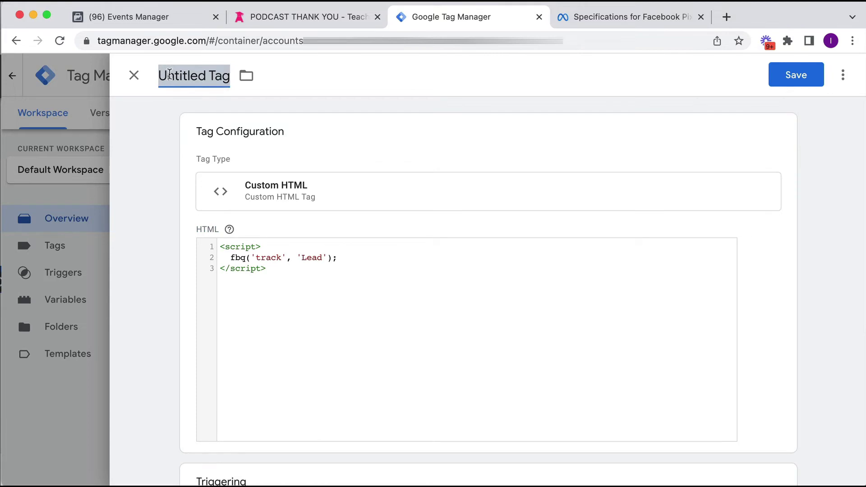
type("Pdoc")
key("BackSpace")
key("BackSpace")
key("BackSpace")
type("odcast")
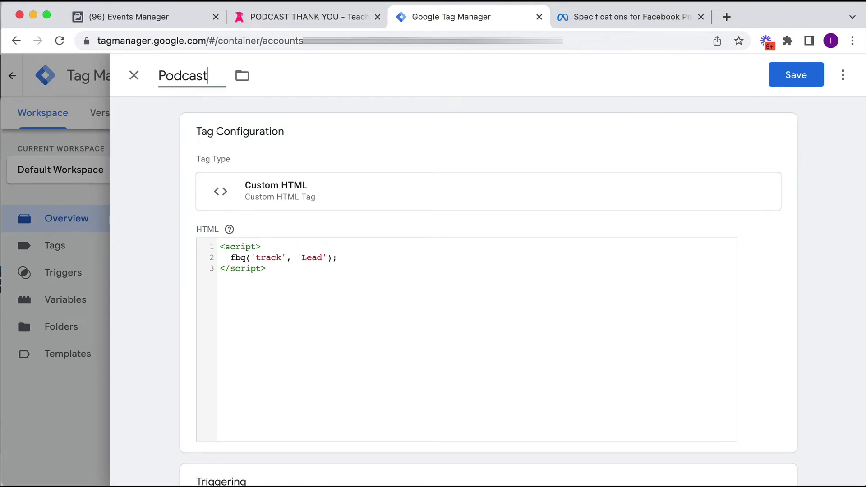
type(" Download")
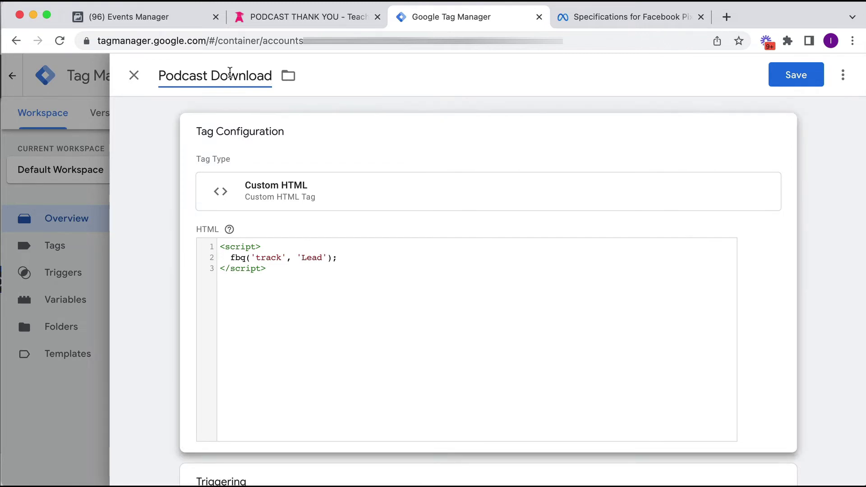
type("TY")
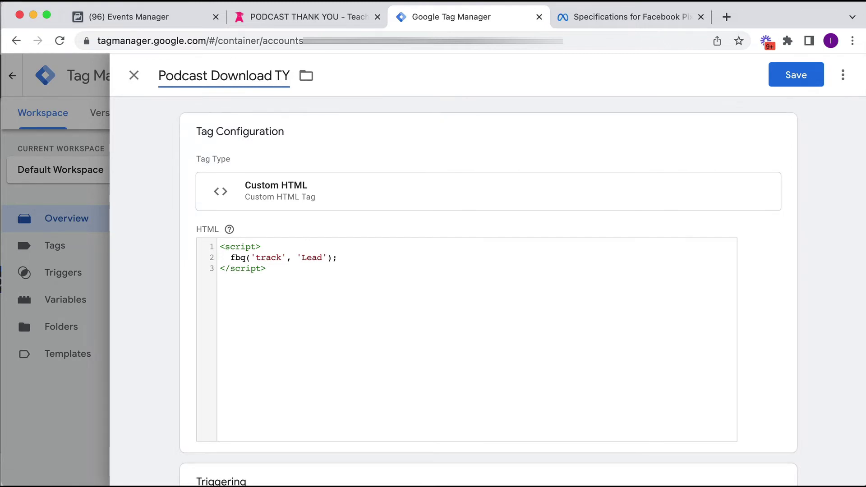
scroll(273, 174, "down", 5)
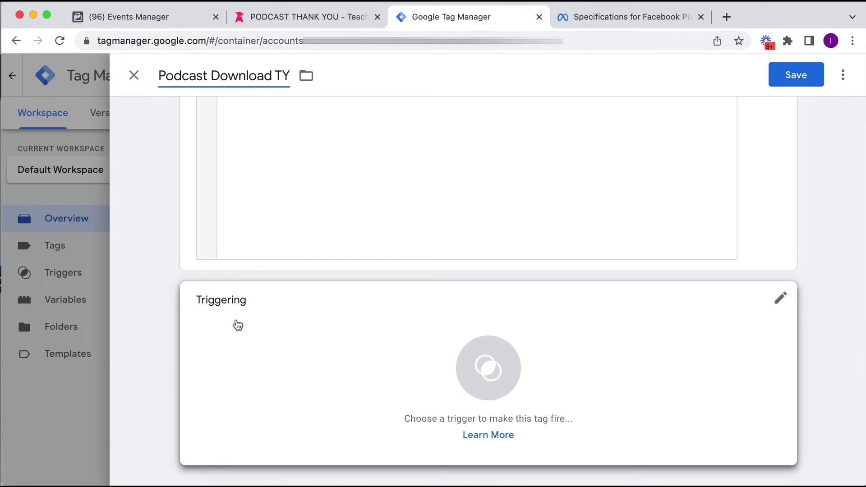
Copy the thank-you page's full URL and open the trigger selection for the tag
left_click(291, 23)
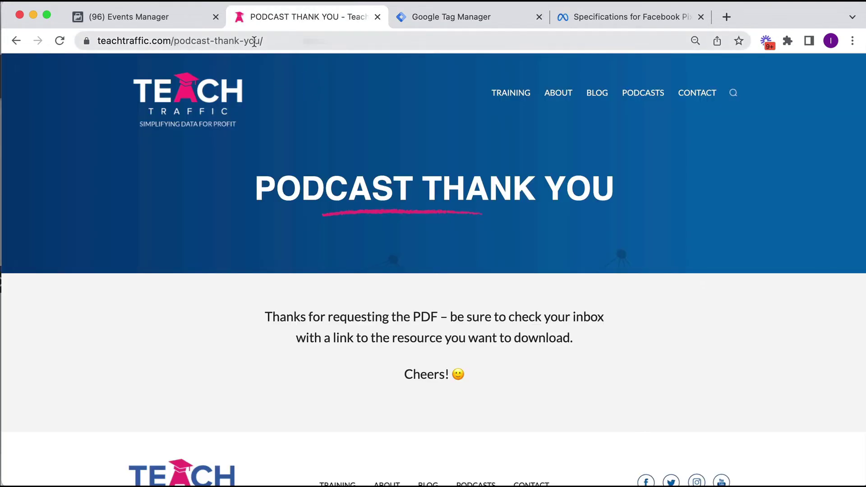
left_click_drag(254, 41, 98, 49)
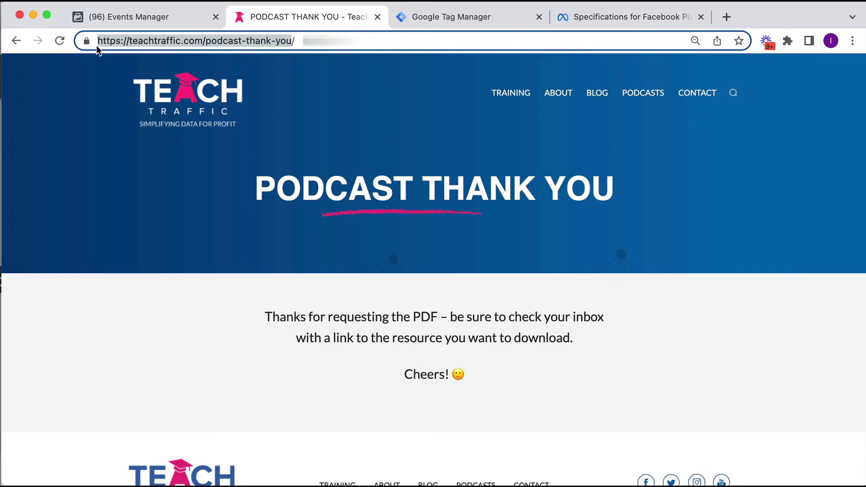
left_click(464, 21)
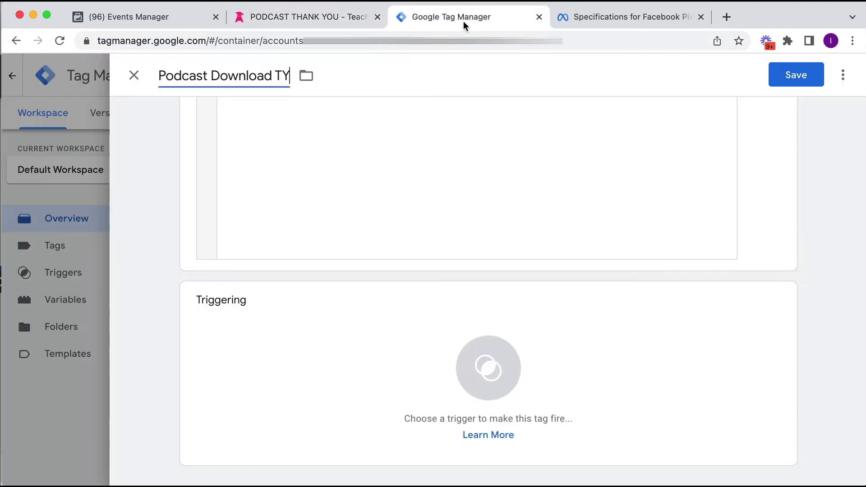
left_click(377, 322)
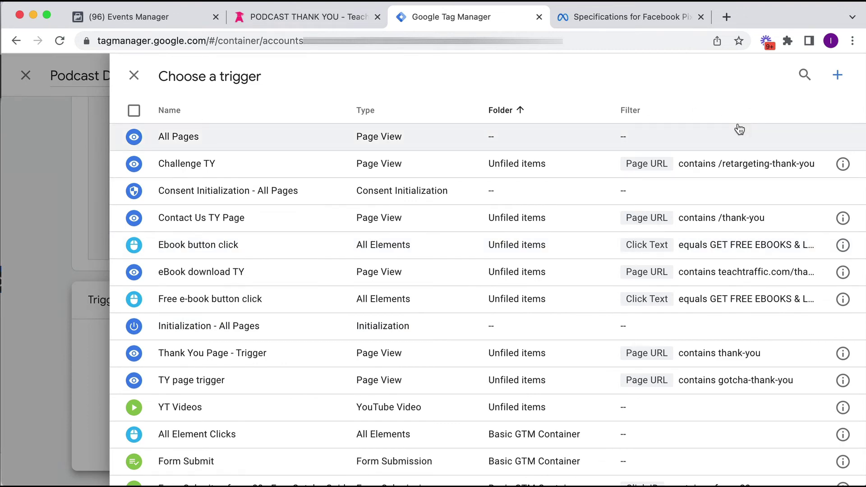
Create a Page View trigger named Podcast TY limited to some page views
left_click(836, 77)
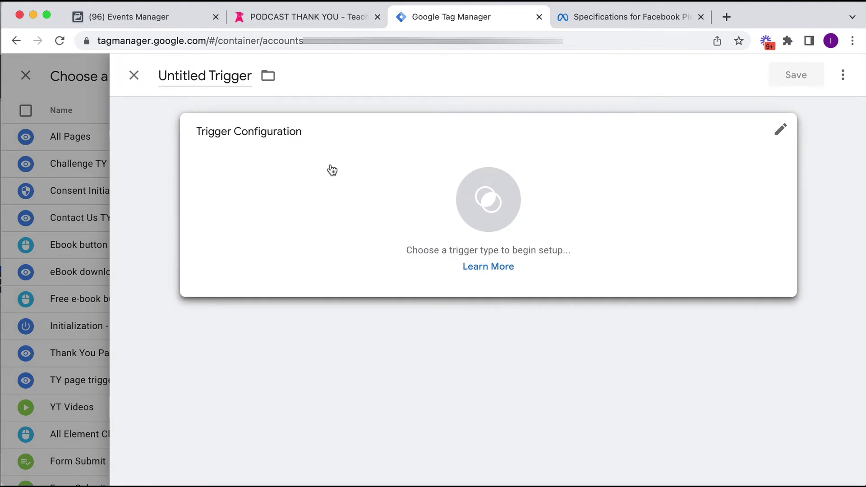
left_click(217, 76)
type("Podcast TY")
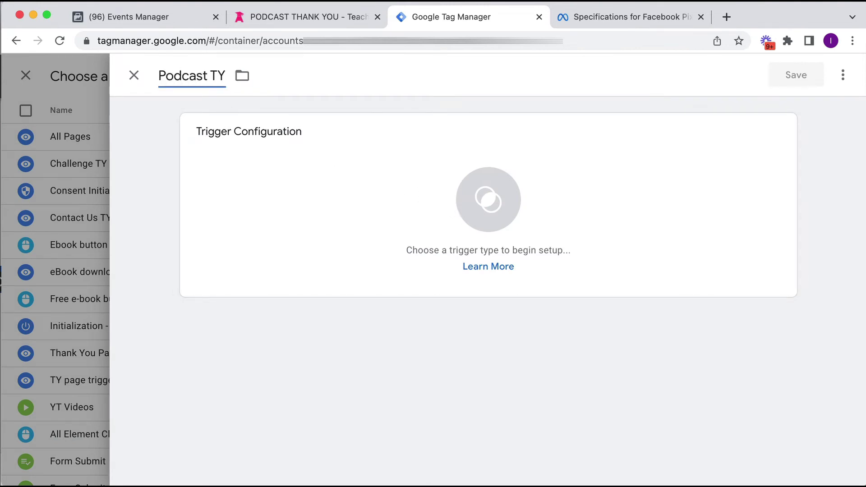
left_click(210, 220)
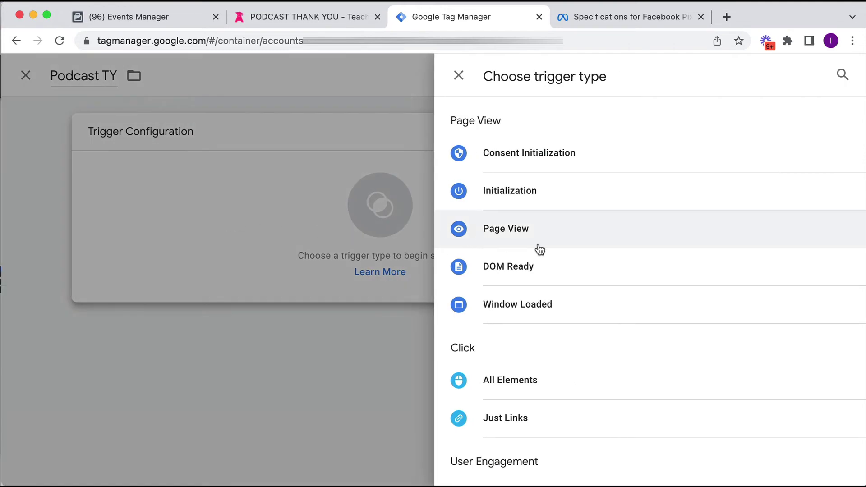
left_click(504, 232)
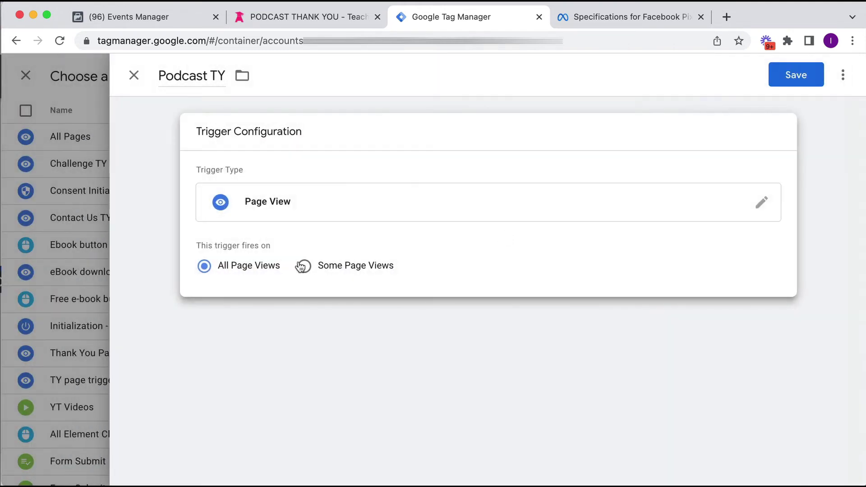
left_click(305, 266)
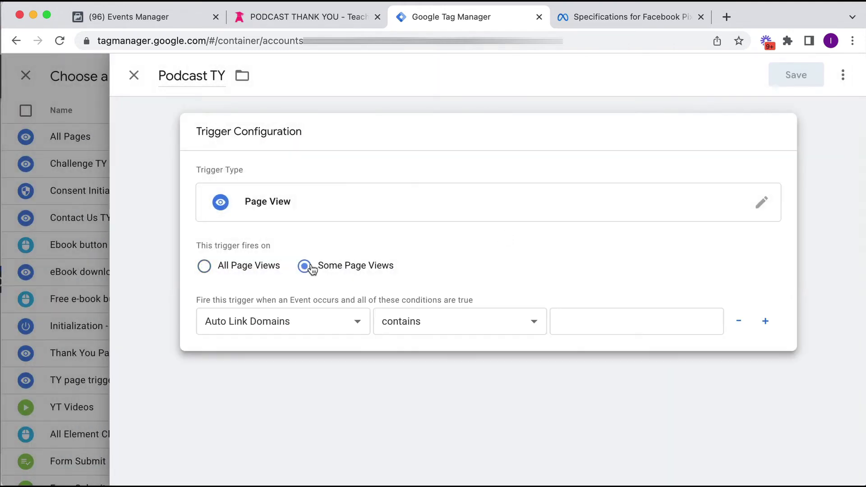
Set the condition to Page URL contains the thank-you URL and save the trigger
left_click(255, 316)
scroll(266, 343, "down", 5)
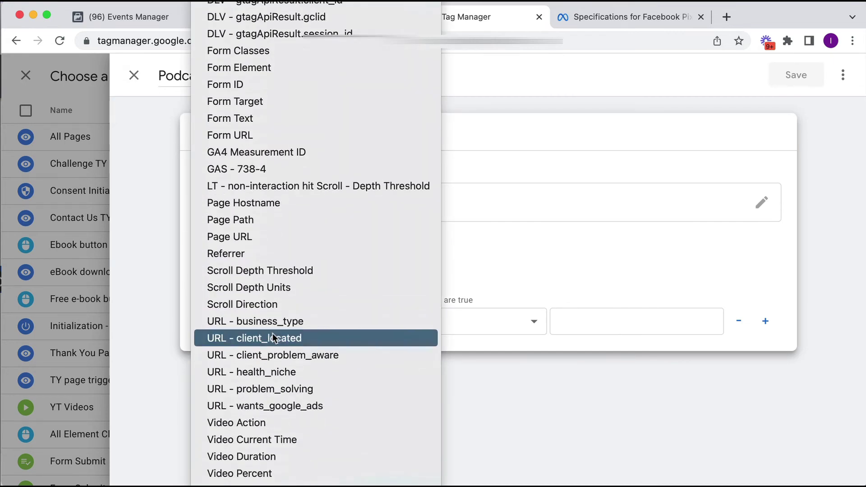
left_click(269, 231)
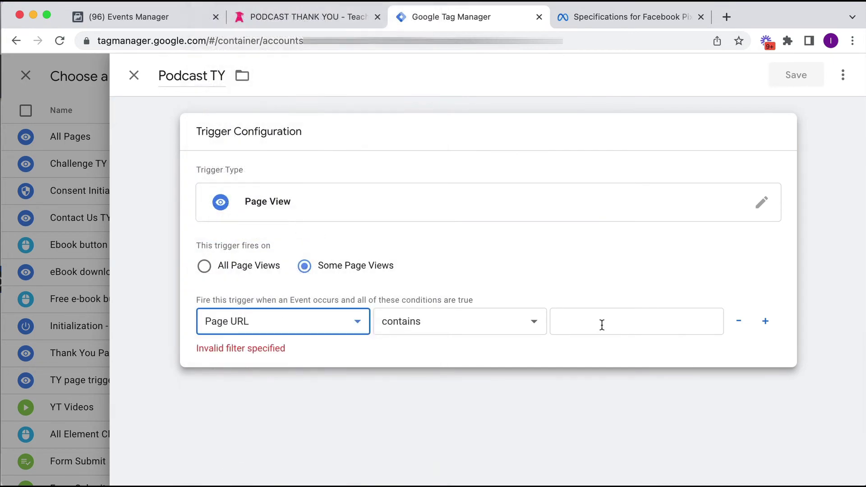
left_click(602, 324)
type("teachtraffic.com/podcast-thank-you")
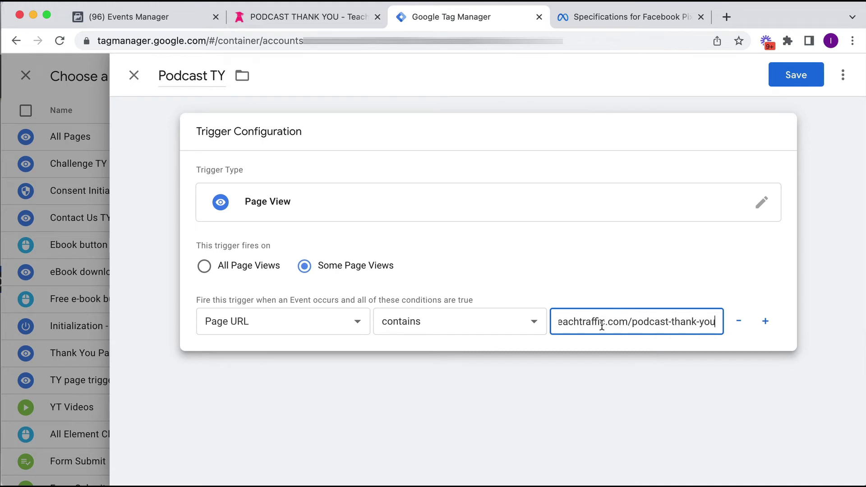
left_click(786, 75)
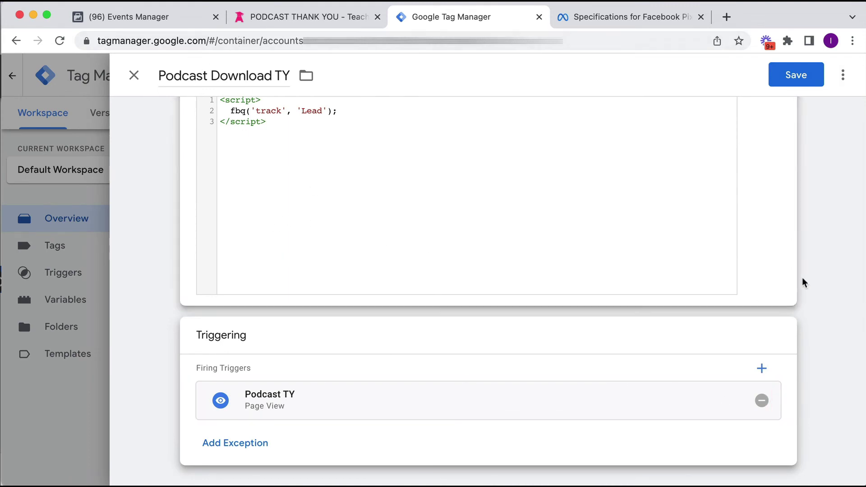
Set FB Pixel as the setup tag firing before Podcast Download TY, and save the tag
scroll(539, 293, "down", 2)
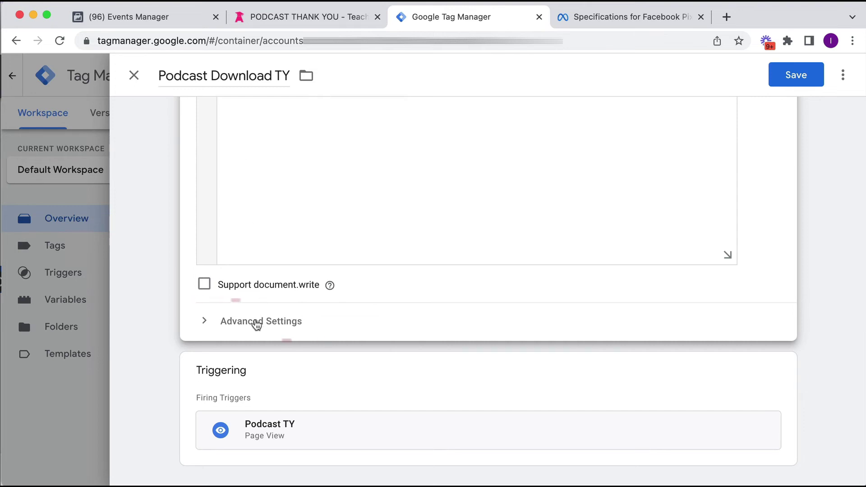
left_click(256, 322)
scroll(503, 331, "down", 5)
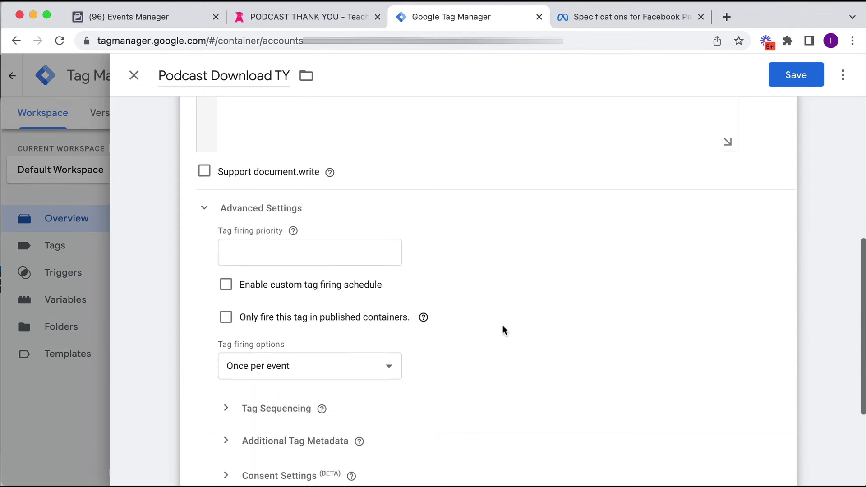
scroll(503, 331, "down", 5)
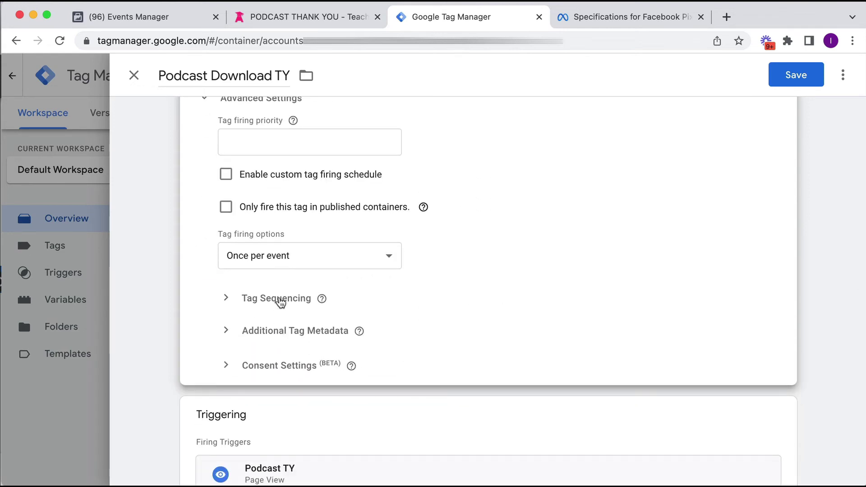
left_click(280, 299)
scroll(517, 340, "down", 3)
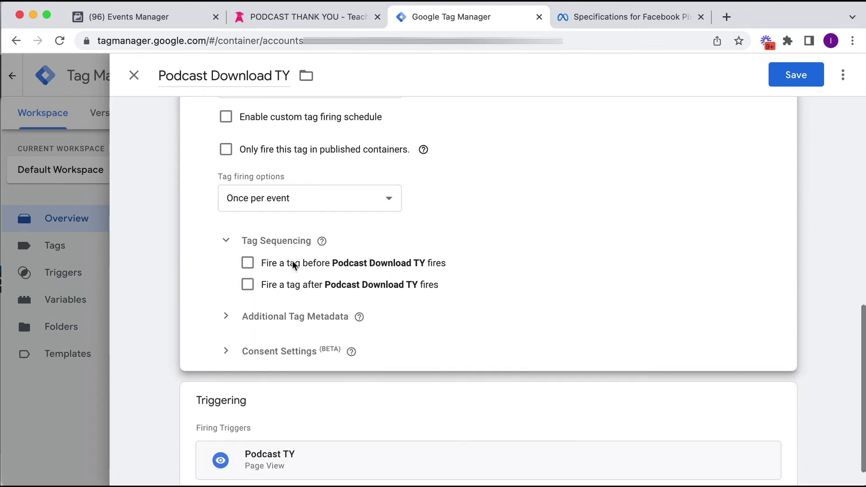
left_click(248, 263)
left_click(292, 303)
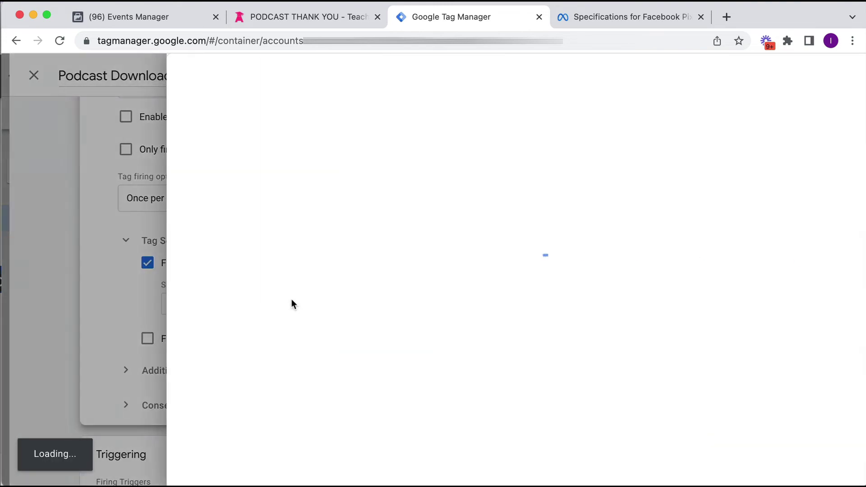
scroll(294, 298, "down", 8)
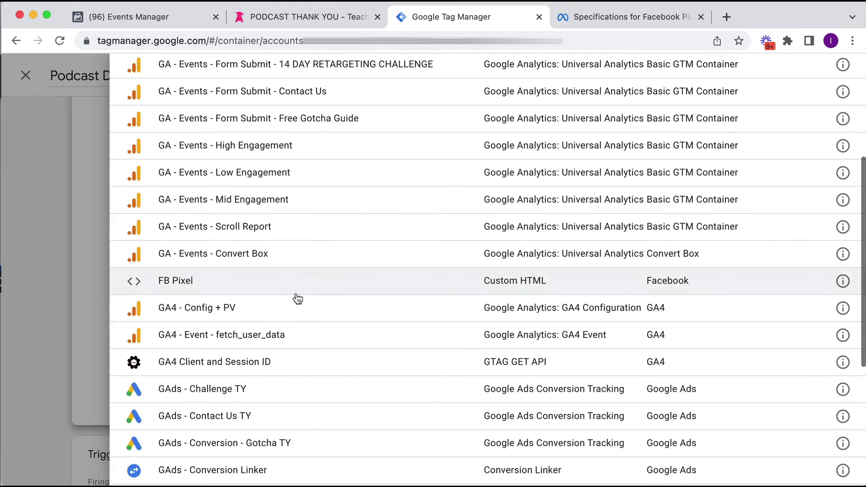
left_click(292, 268)
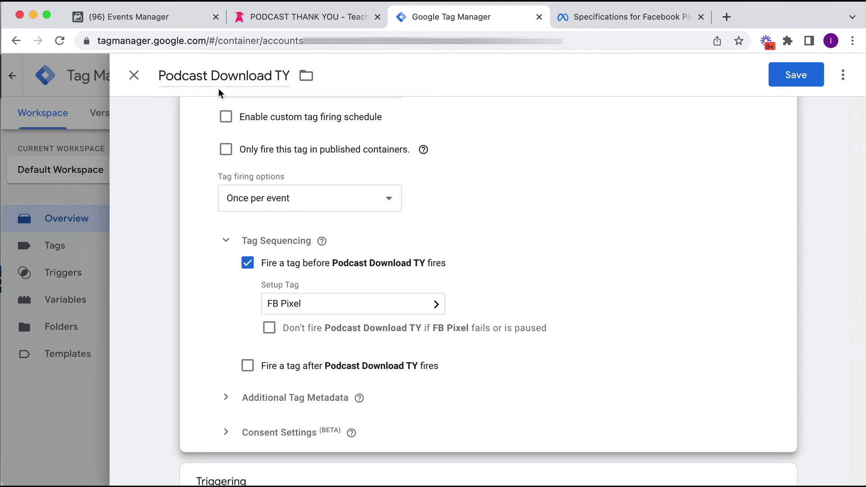
left_click(777, 76)
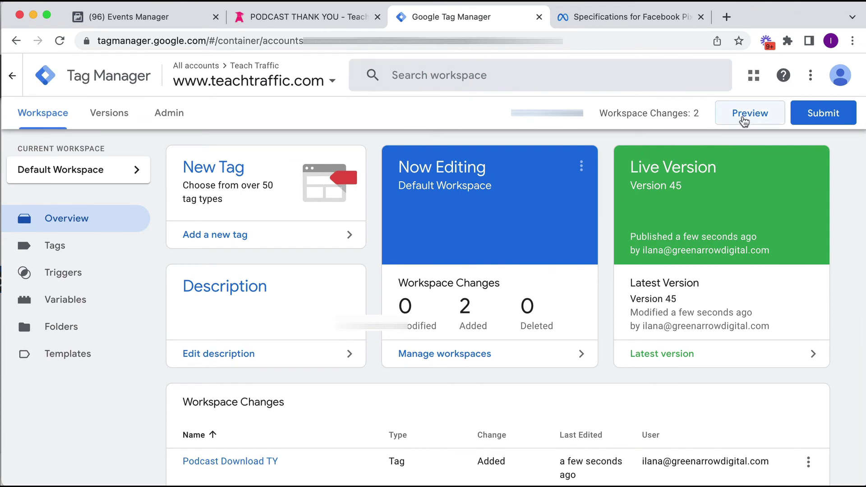
Start a preview connected to teachtraffic.com and select the /podcast-thank-you/ path from the thank-you tab's address
left_click(743, 120)
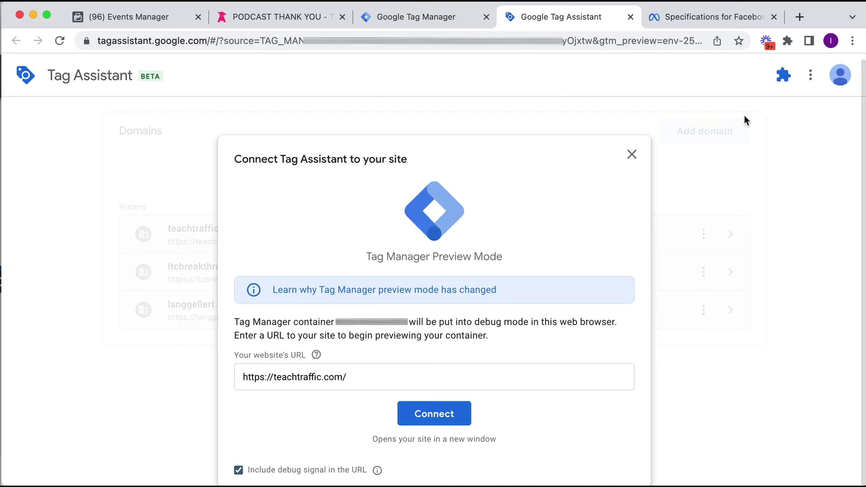
left_click(447, 413)
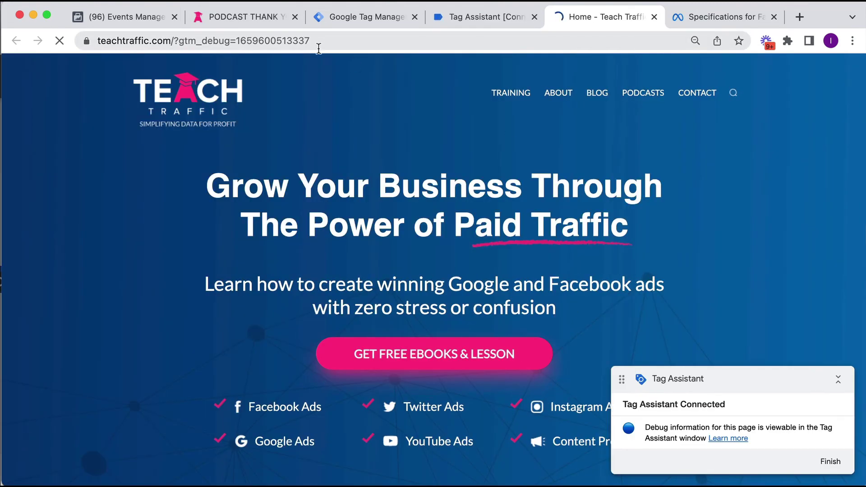
left_click(217, 18)
left_click(239, 41)
left_click_drag(206, 41, 298, 41)
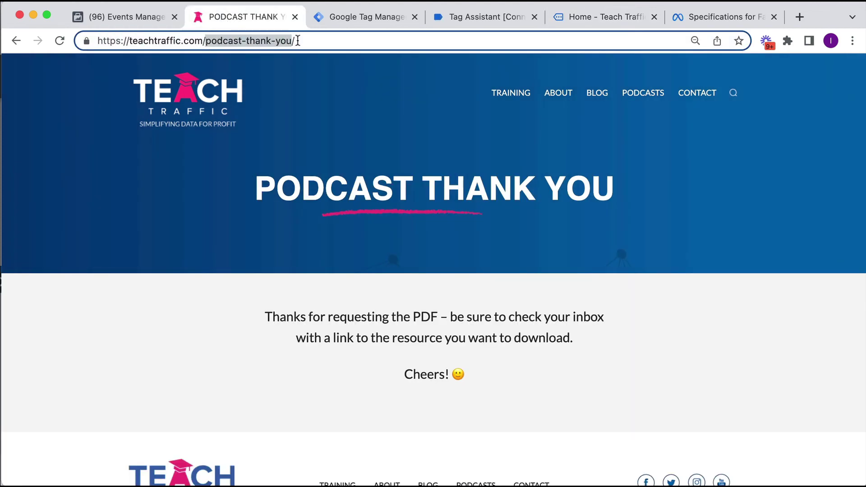
Load /podcast-thank-you/ in the debug tab and check the fired tags in Tag Assistant
left_click(607, 17)
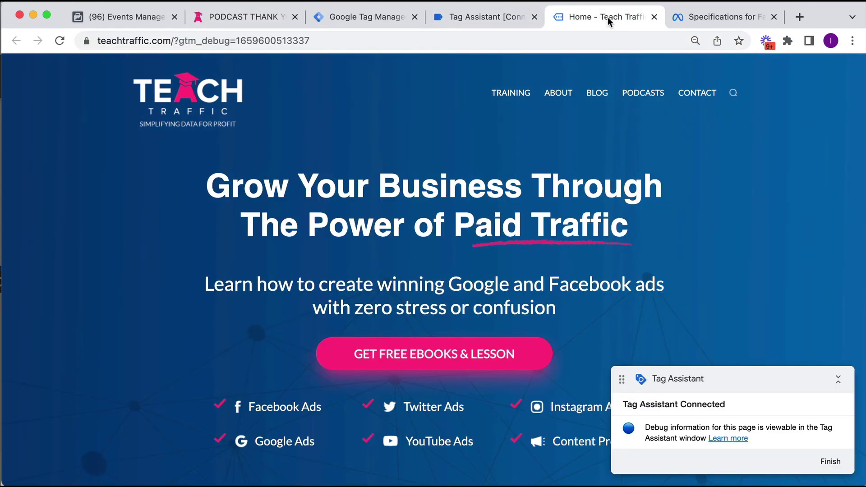
left_click_drag(175, 45, 329, 40)
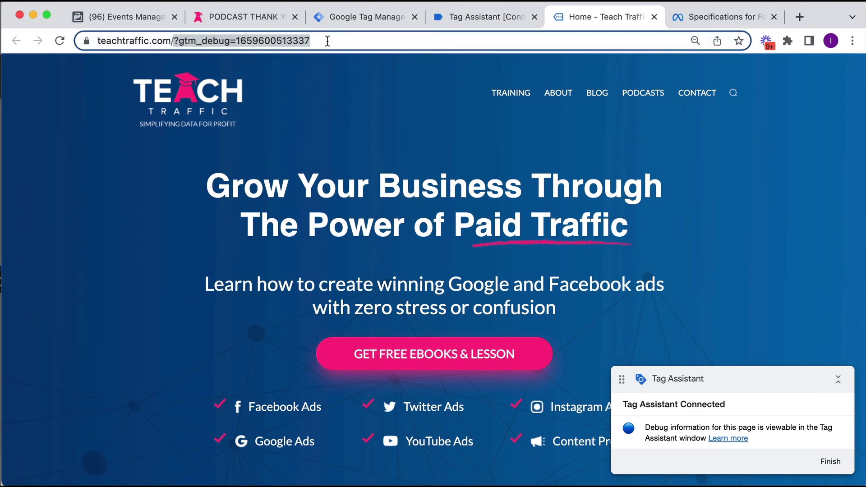
type("podcast-thank-you/")
key("Return")
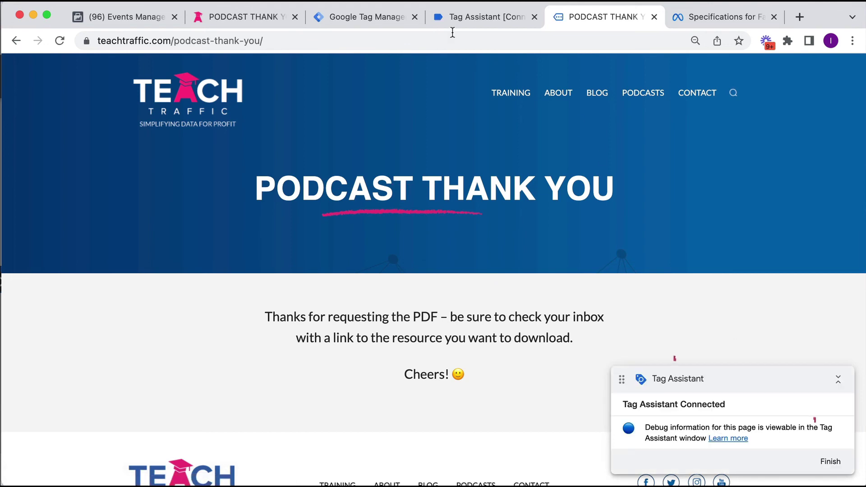
left_click(452, 17)
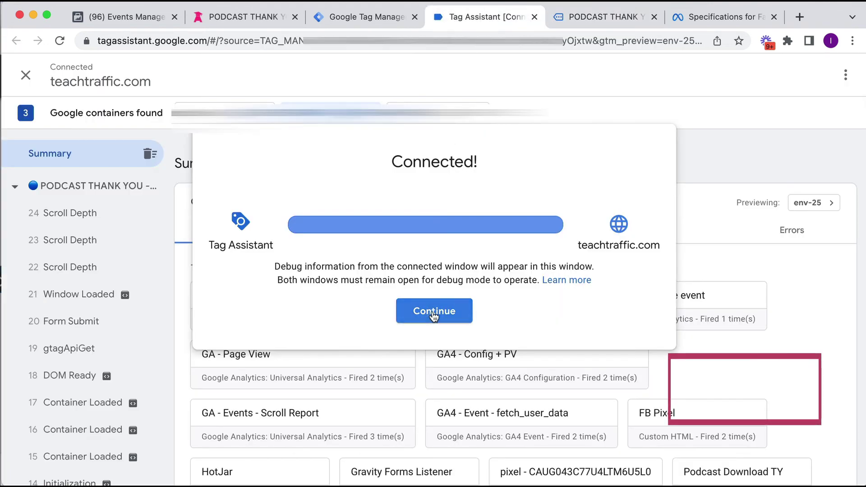
left_click(429, 311)
scroll(751, 359, "down", 3)
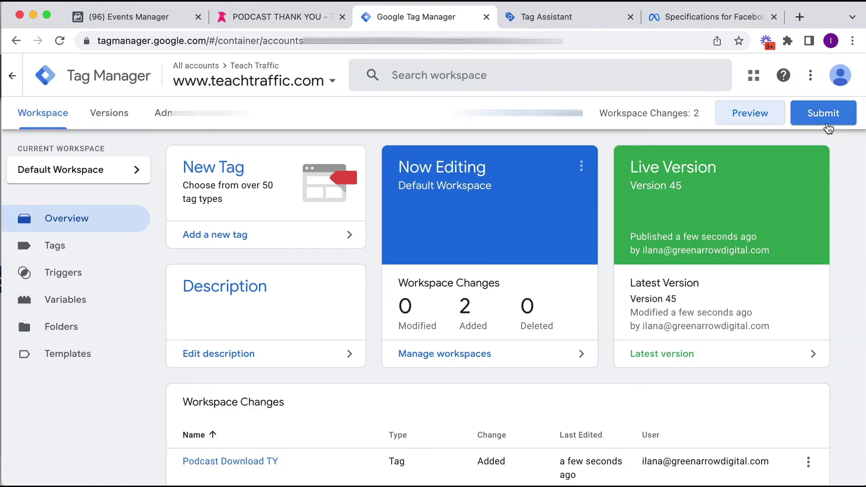
Submit and publish the workspace as version 'Podcast TY Tag', then close the summary
left_click(826, 121)
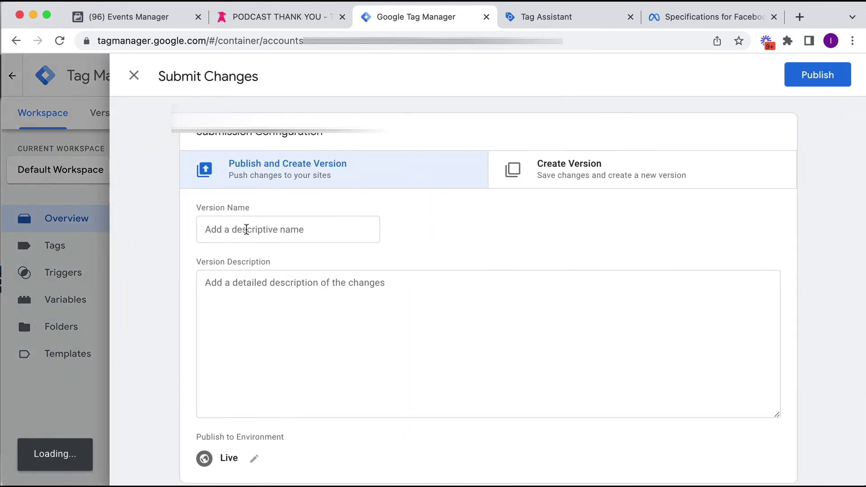
left_click(247, 231)
type("Podcast TY Tag")
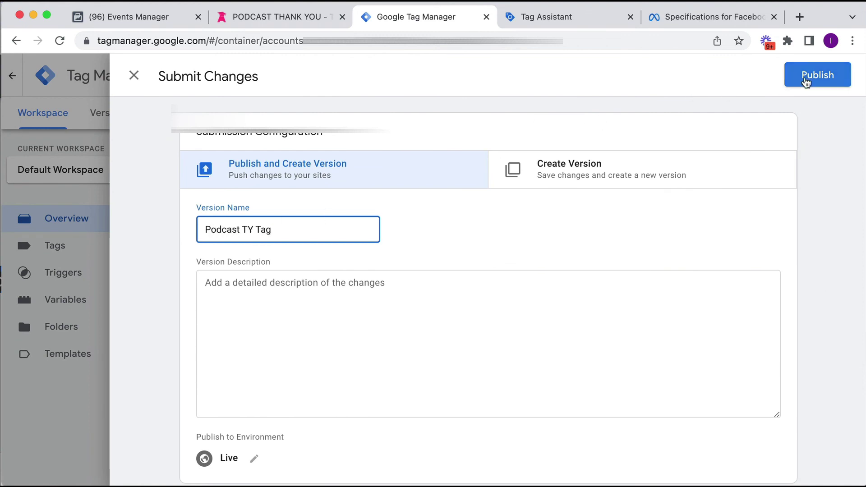
left_click(804, 77)
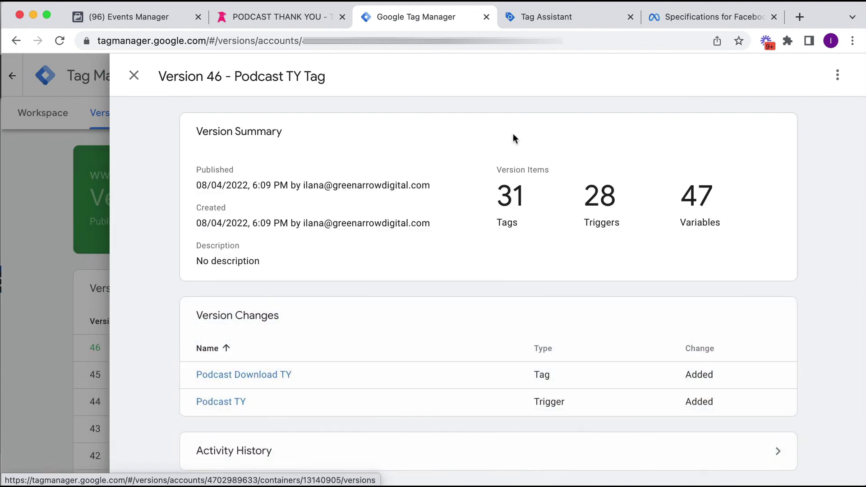
left_click(131, 75)
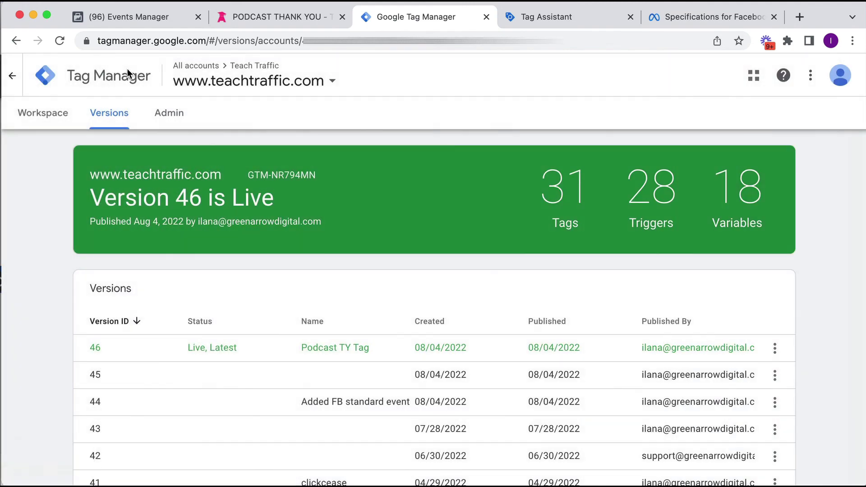